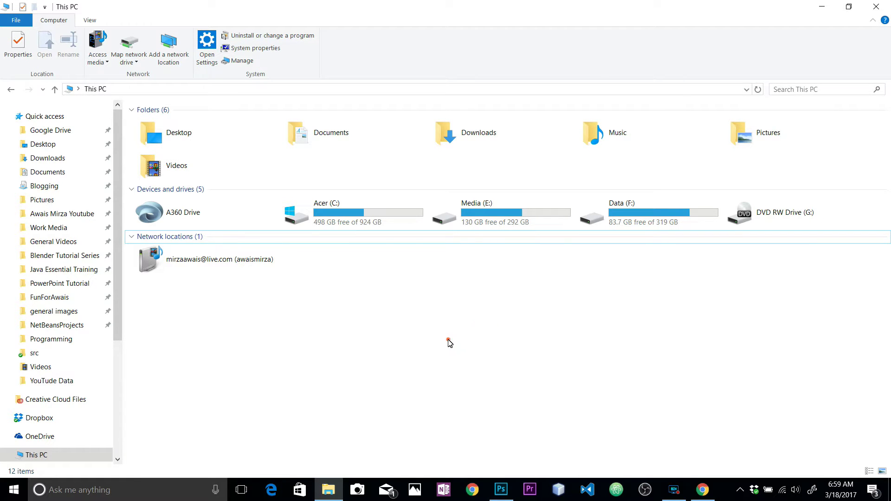
# Select and then deselect the Acer (C:) drive.
pyautogui.click(362, 228)
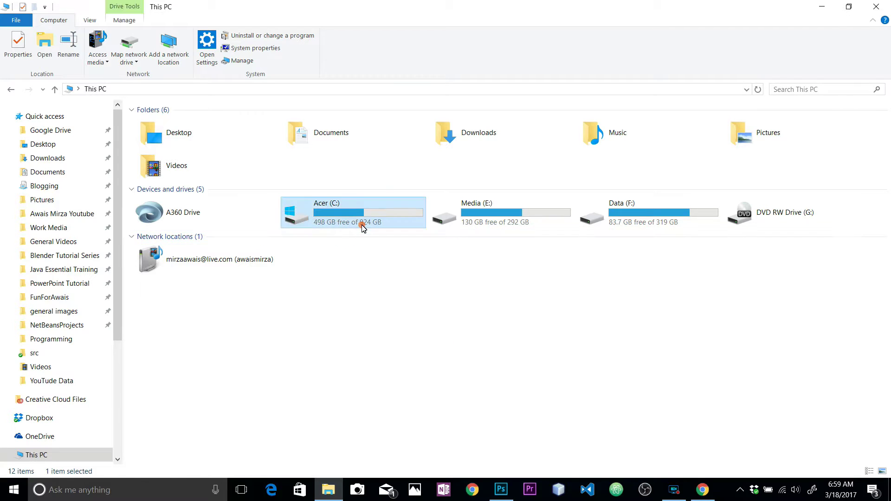
pyautogui.click(350, 280)
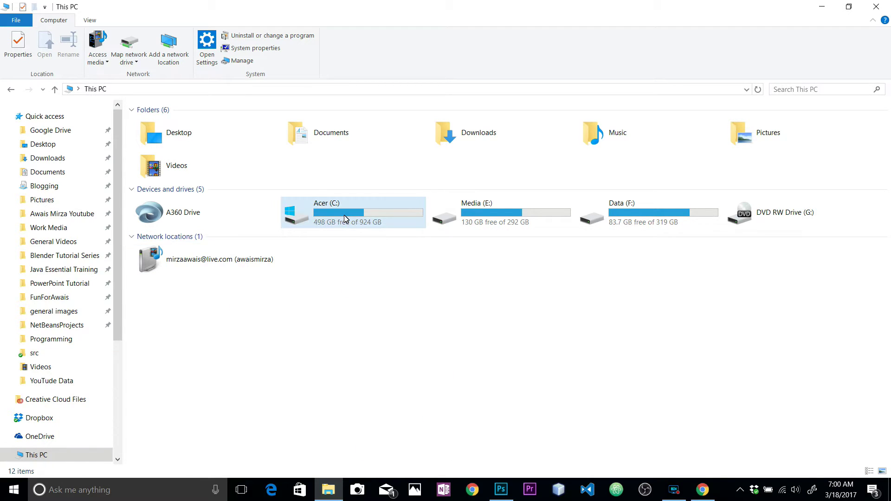
pyautogui.click(343, 276)
pyautogui.click(386, 304)
pyautogui.click(386, 304)
pyautogui.click(334, 287)
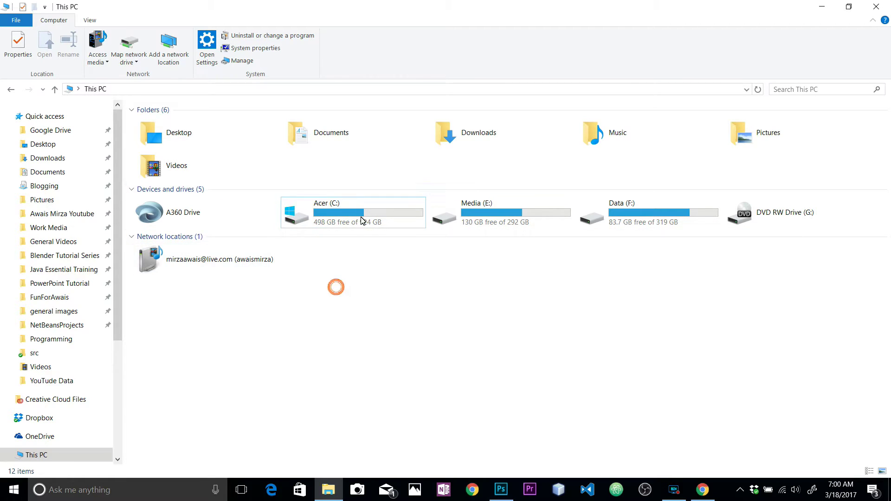
pyautogui.click(382, 290)
pyautogui.click(393, 291)
pyautogui.click(393, 291)
# Open System > Storage settings and show This PC (C:) usage: 736 GB of 1.20 TB used.
pyautogui.rightClick(732, 500)
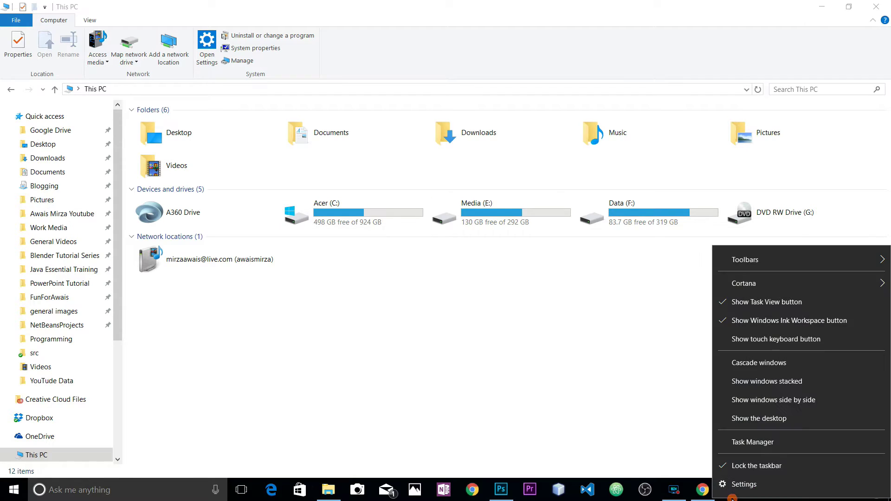
pyautogui.click(739, 486)
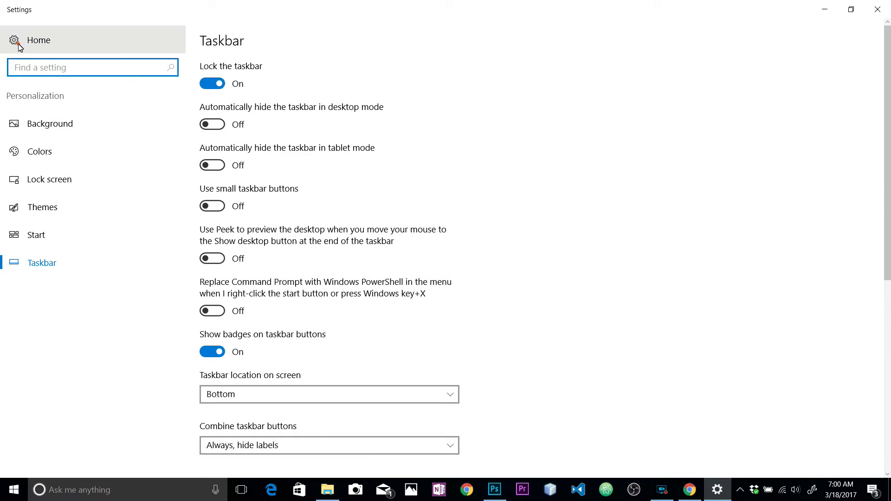
pyautogui.click(18, 41)
pyautogui.click(220, 144)
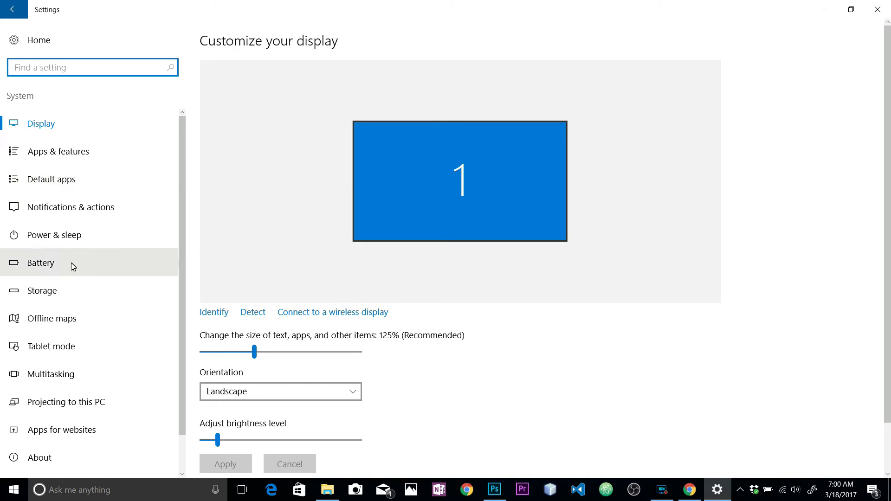
pyautogui.click(42, 296)
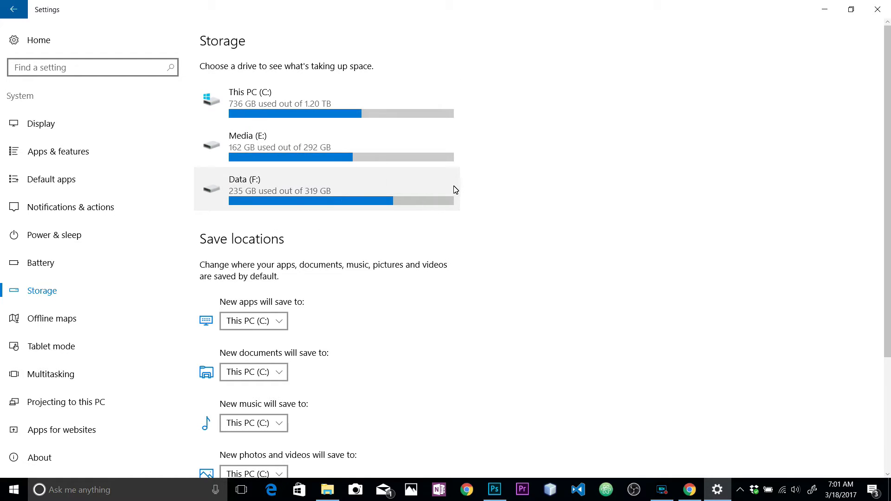
pyautogui.click(276, 104)
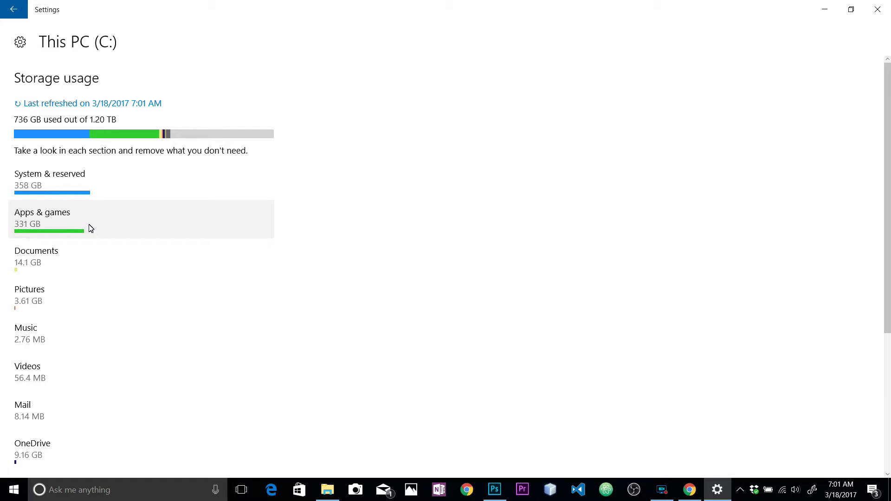
pyautogui.scroll(-3, 123, 225)
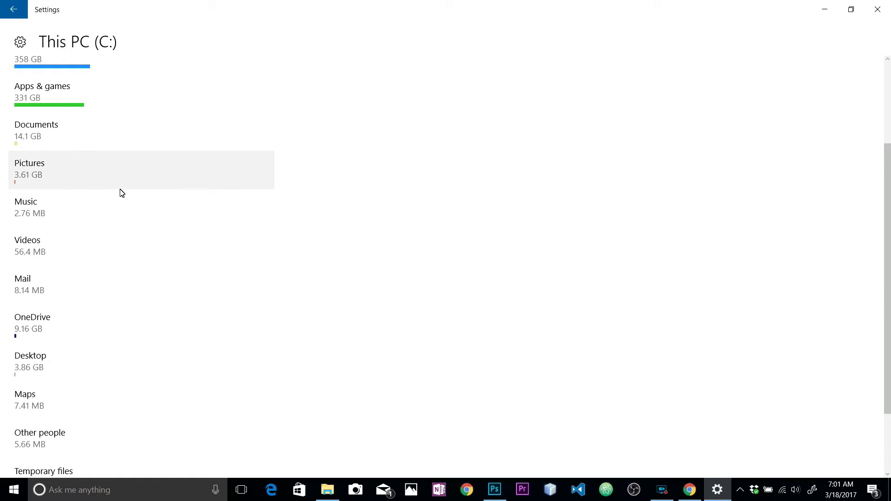
pyautogui.scroll(-2, 93, 269)
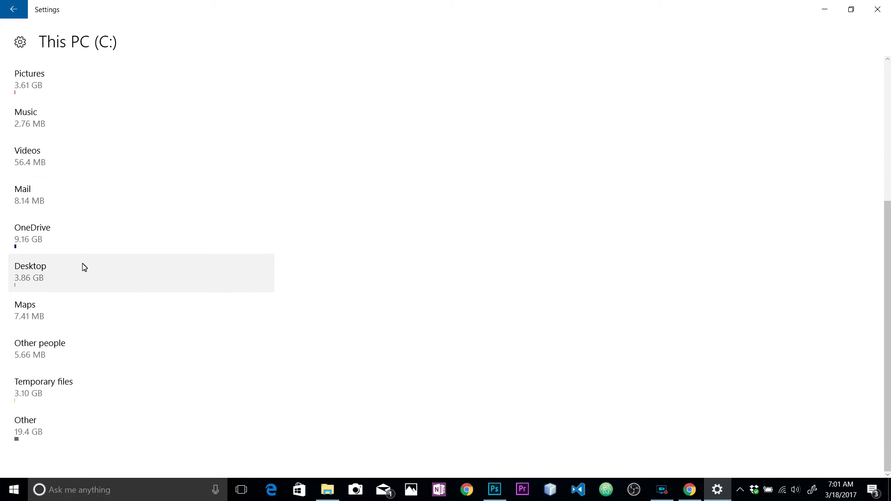
pyautogui.click(28, 424)
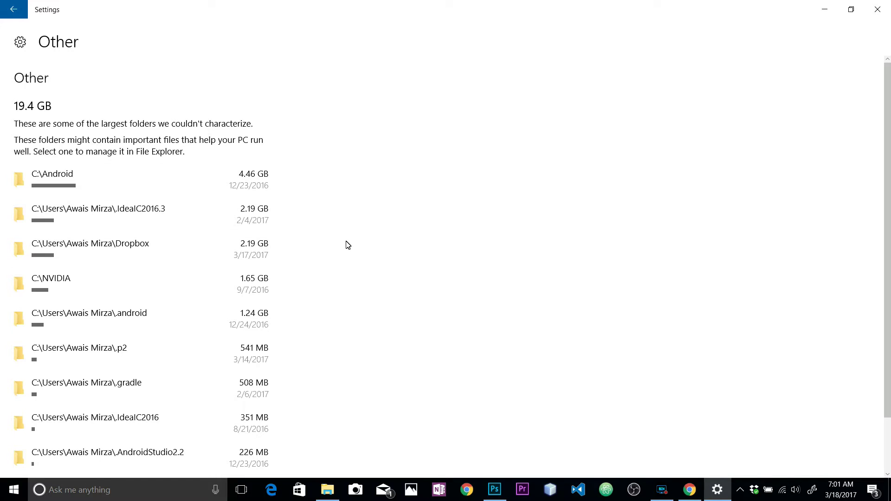
# Scroll the Other folders list, then open and close the .IdealC2016 folder in File Explorer.
pyautogui.scroll(-2, 349, 241)
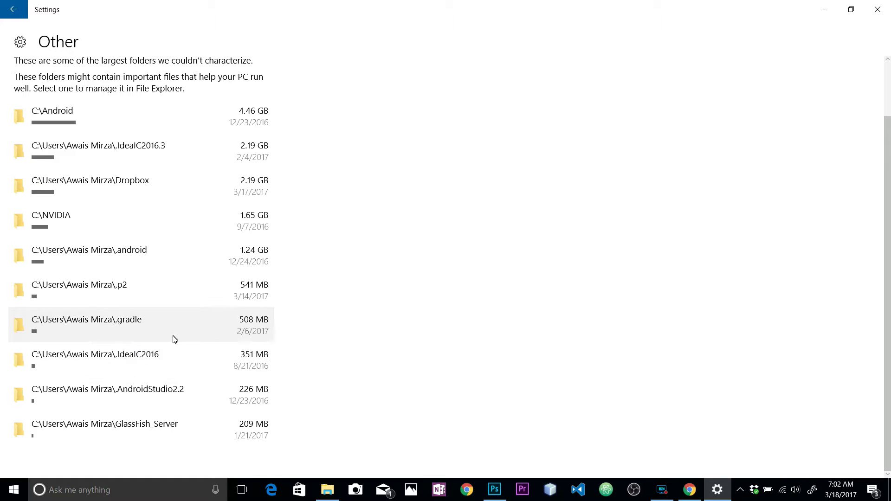
pyautogui.click(128, 360)
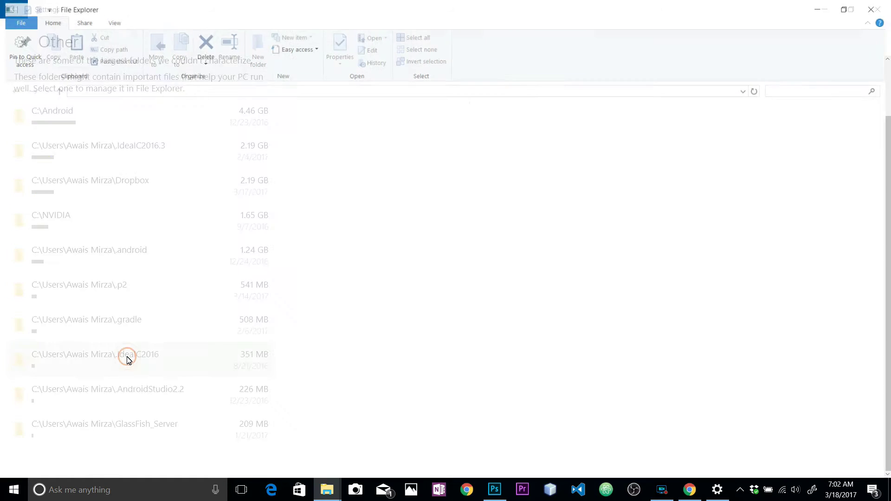
pyautogui.click(876, 6)
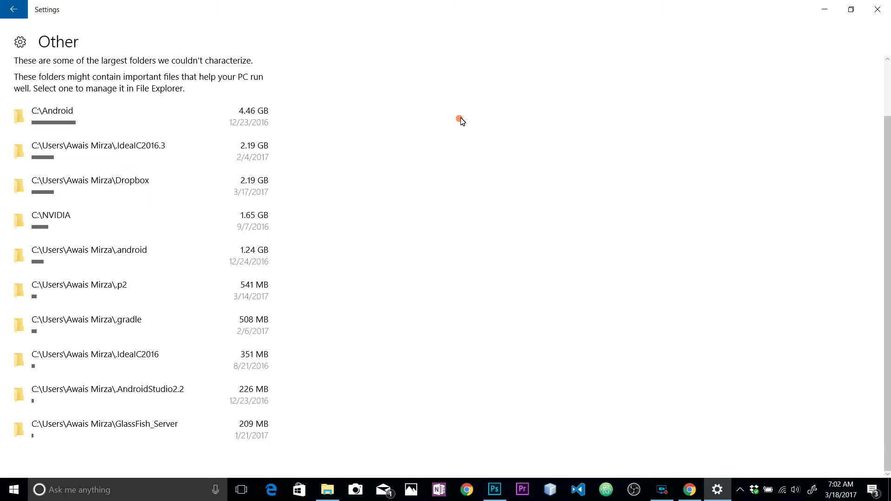
# Browse the Apps & games list of installed apps, then return to This PC (C:) usage.
pyautogui.click(13, 13)
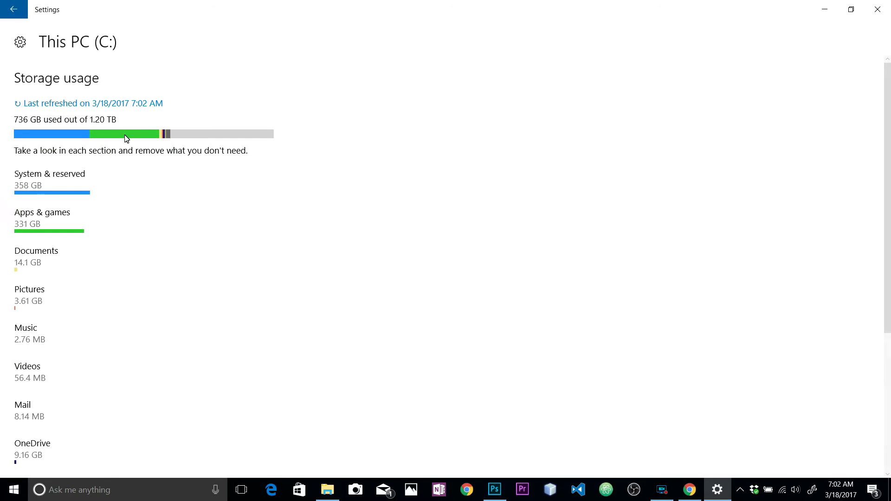
pyautogui.scroll(-2, 37, 166)
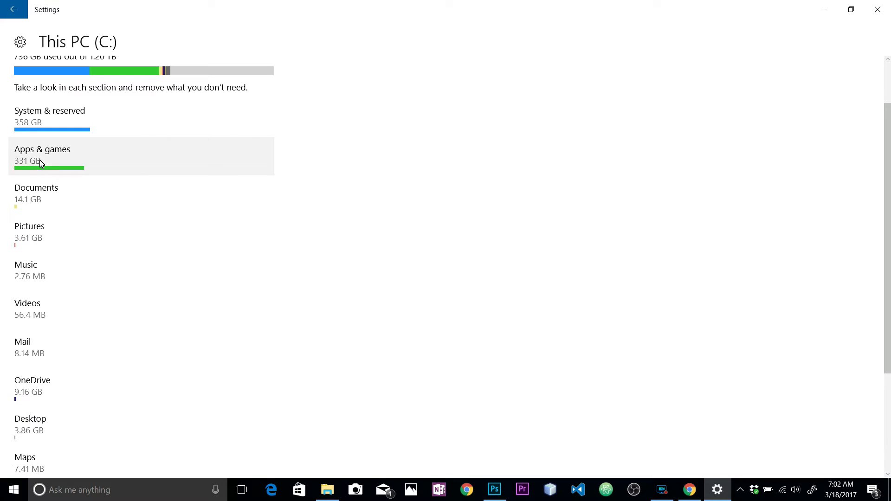
pyautogui.click(39, 162)
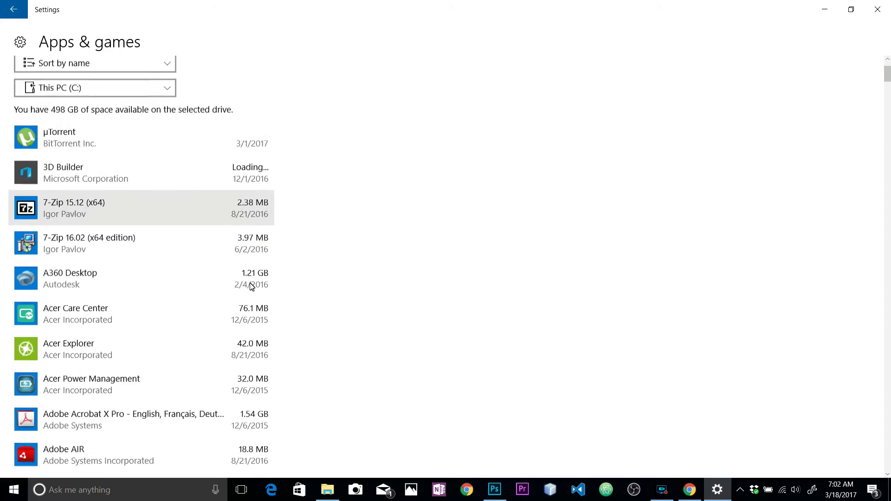
pyautogui.scroll(-20, 261, 271)
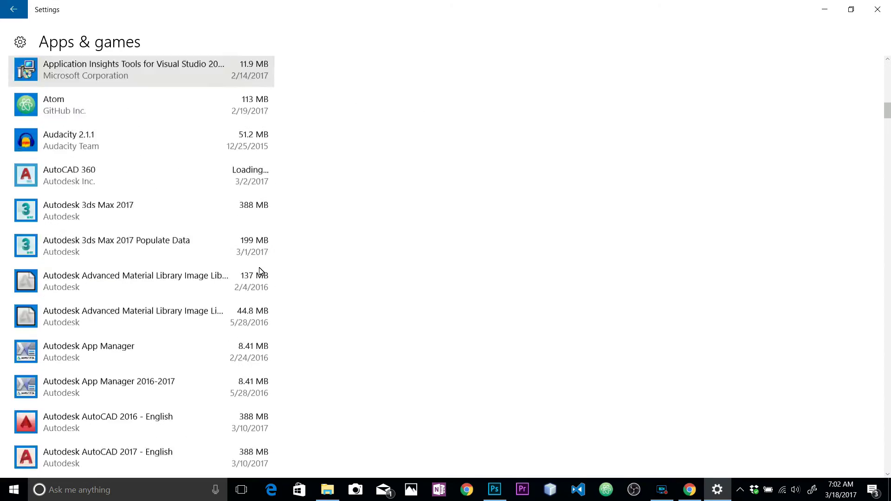
pyautogui.scroll(-20, 280, 264)
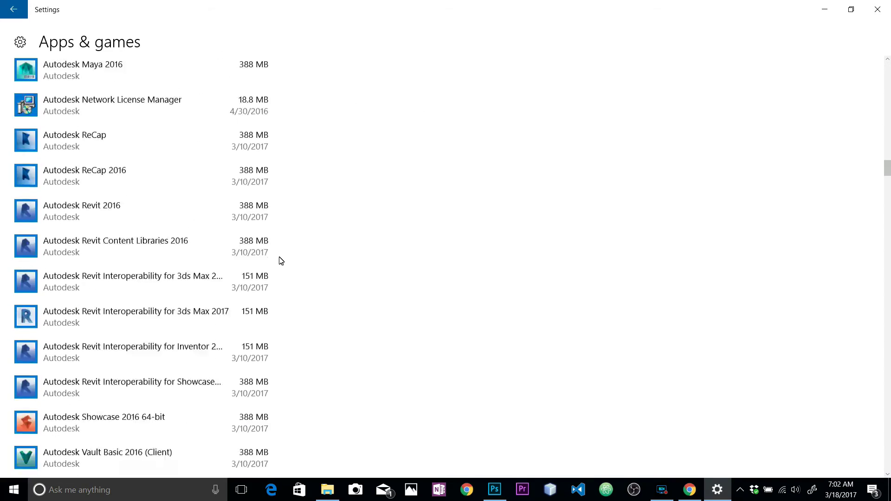
pyautogui.scroll(-18, 281, 244)
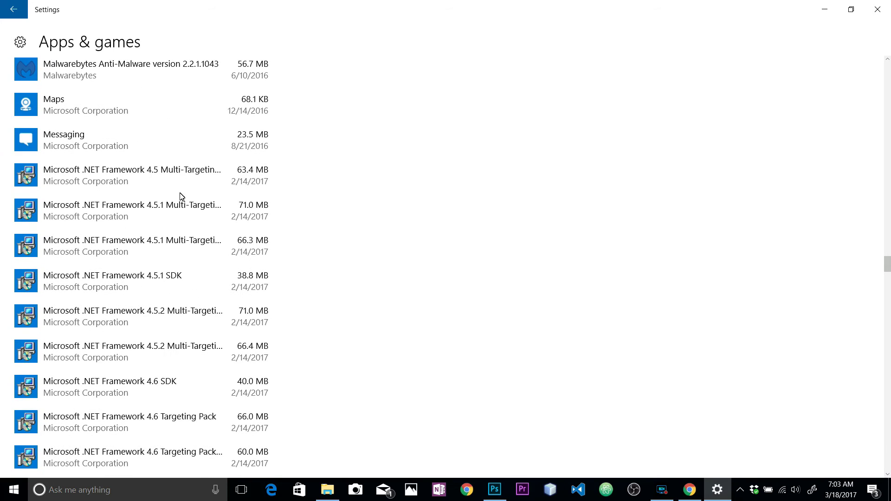
pyautogui.scroll(-15, 358, 244)
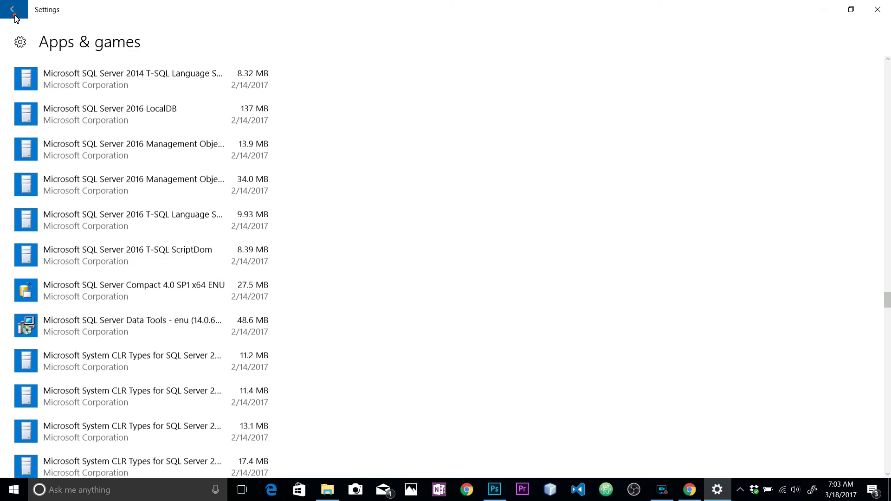
pyautogui.click(14, 9)
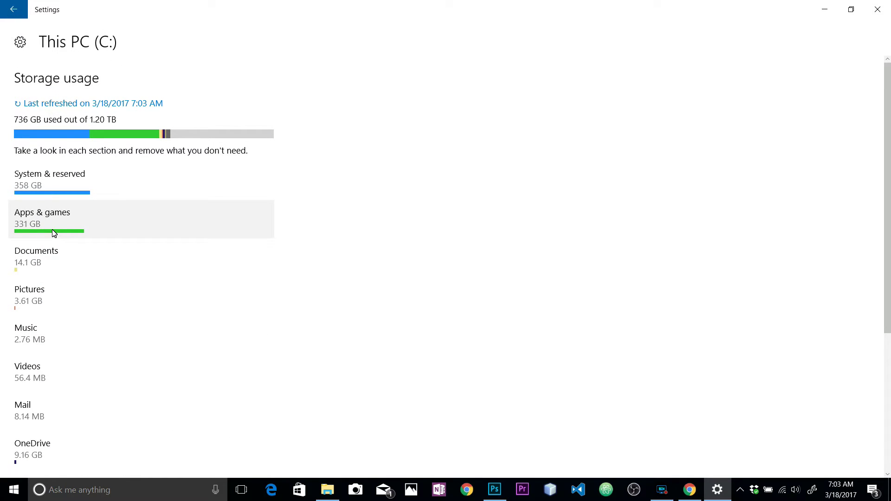
# From System & reserved, bring up System Protection via Manage system restore.
pyautogui.click(41, 185)
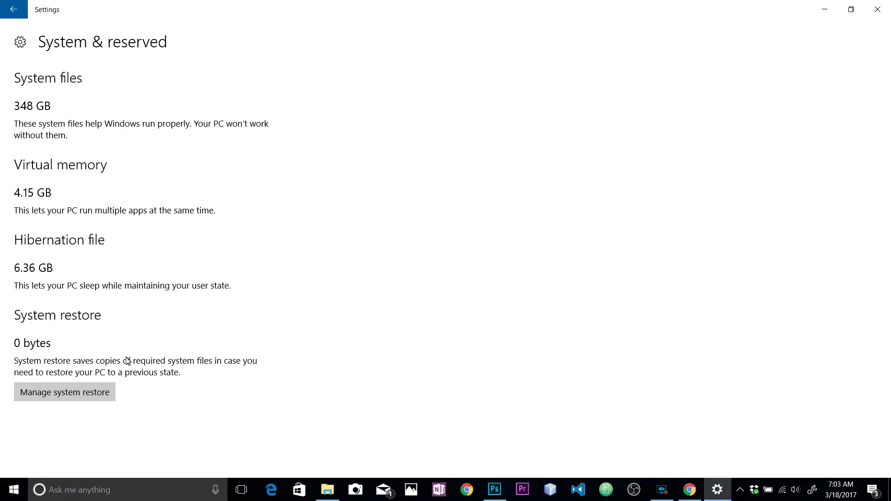
pyautogui.click(51, 394)
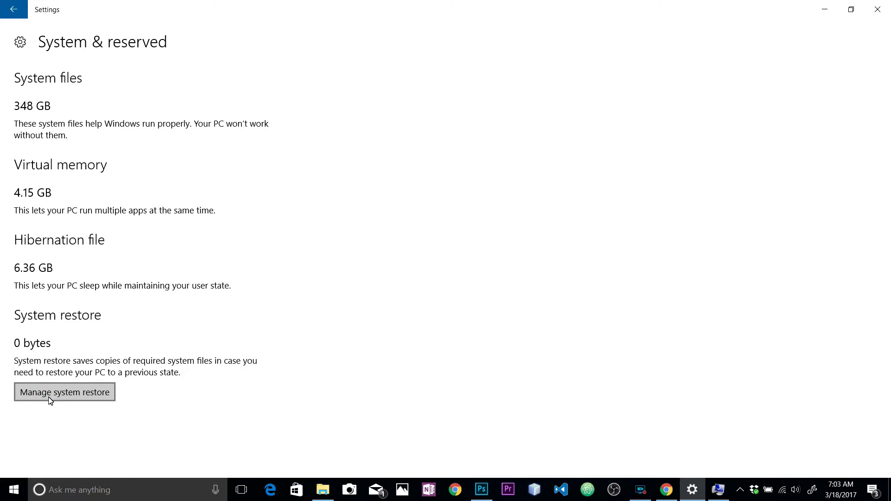
pyautogui.click(724, 491)
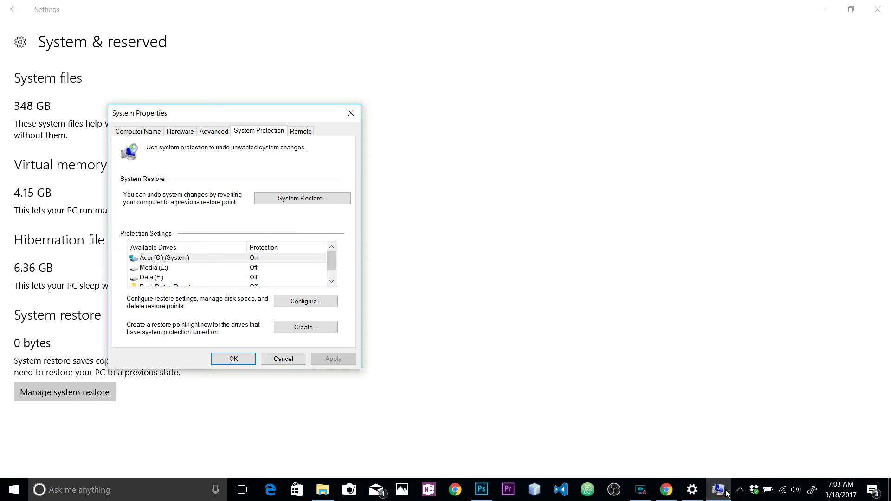
# Configure Acer (C:) protection and lower the Max Usage slider to about 7%.
pyautogui.moveTo(292, 119); pyautogui.dragTo(408, 96)
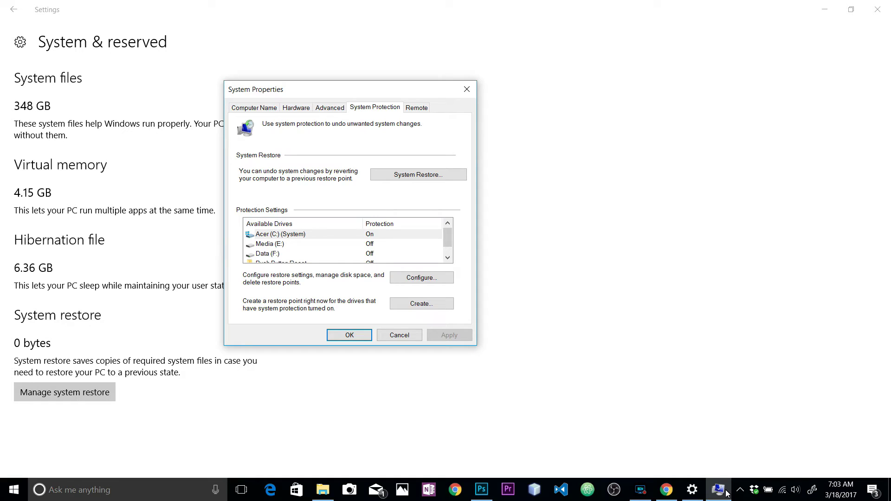
pyautogui.hotkey('alt', 'o')
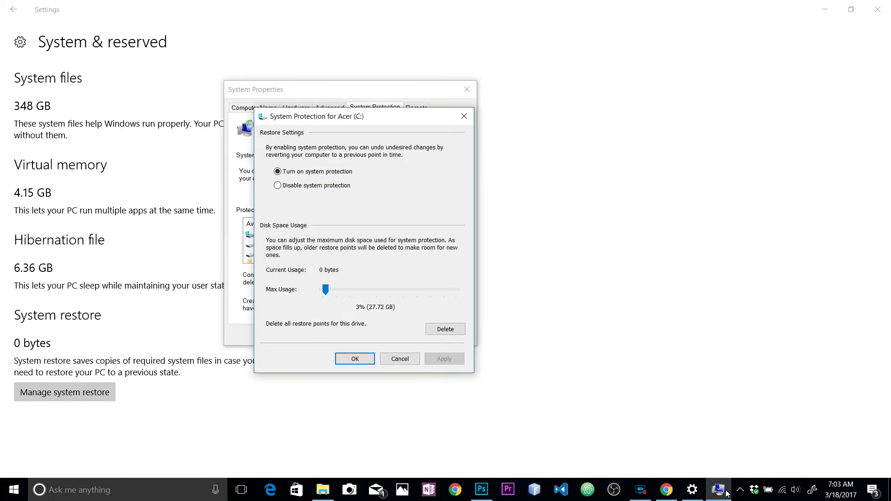
pyautogui.moveTo(373, 119); pyautogui.dragTo(525, 96)
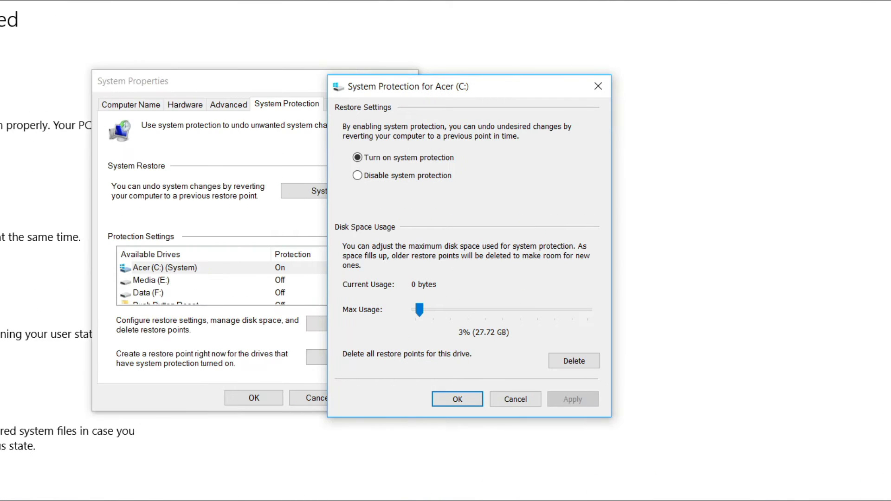
pyautogui.moveTo(419, 310); pyautogui.dragTo(453, 309)
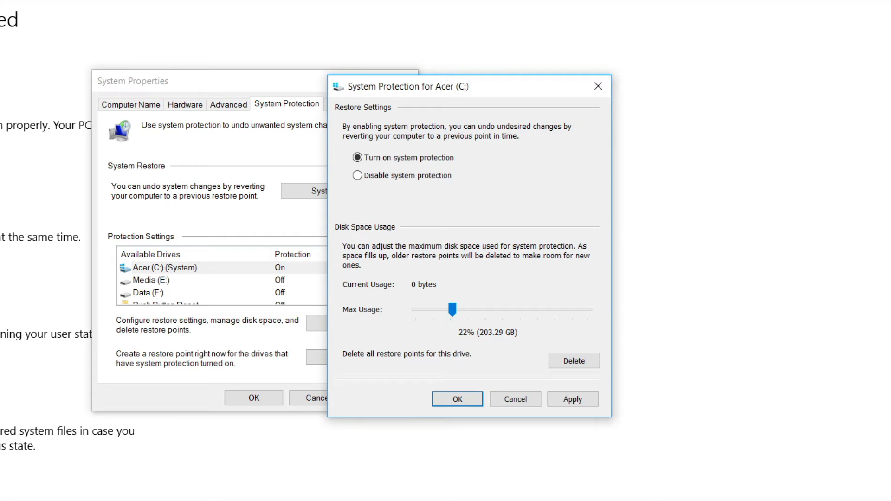
pyautogui.moveTo(452, 309); pyautogui.dragTo(432, 309)
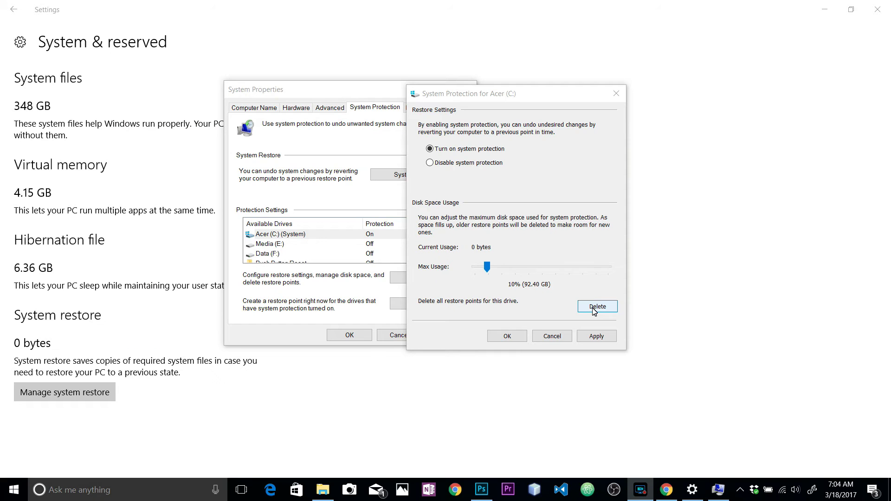
pyautogui.moveTo(489, 273); pyautogui.dragTo(486, 272)
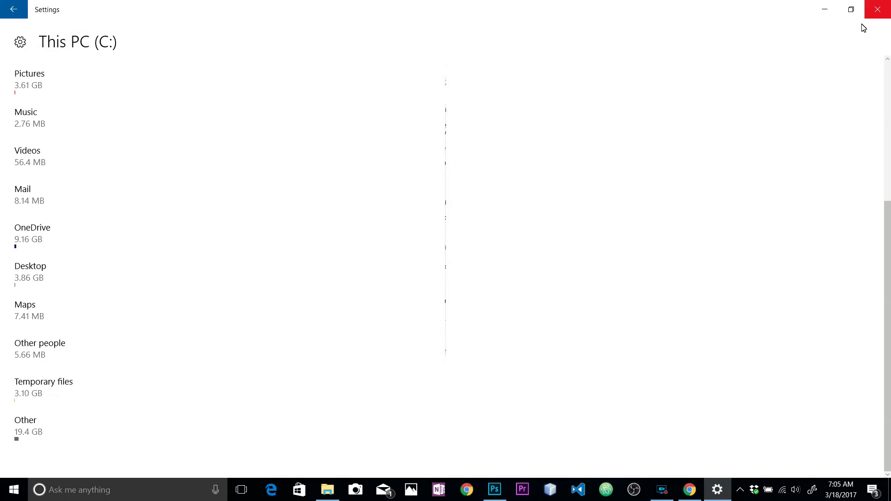
# Open the Acer (C:) drive Properties from This PC and launch Disk Cleanup.
pyautogui.hotkey('alt', 'Tab')
pyautogui.click(358, 338)
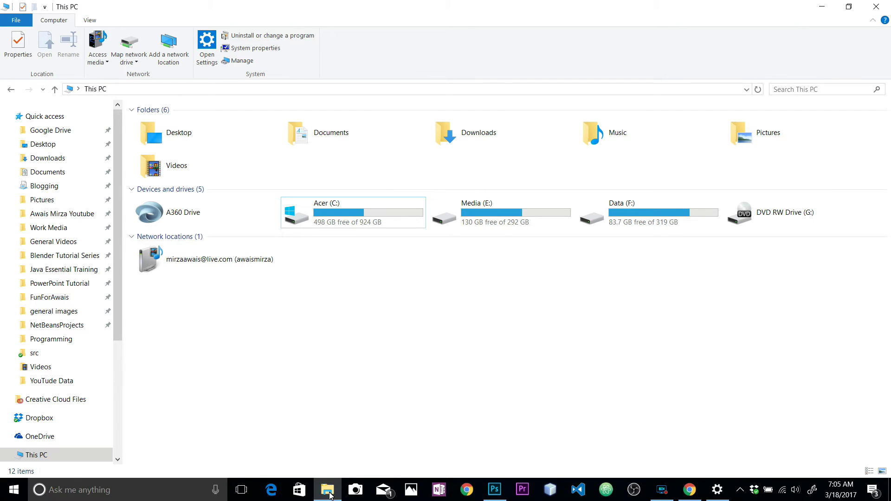
pyautogui.click(352, 364)
pyautogui.click(339, 219)
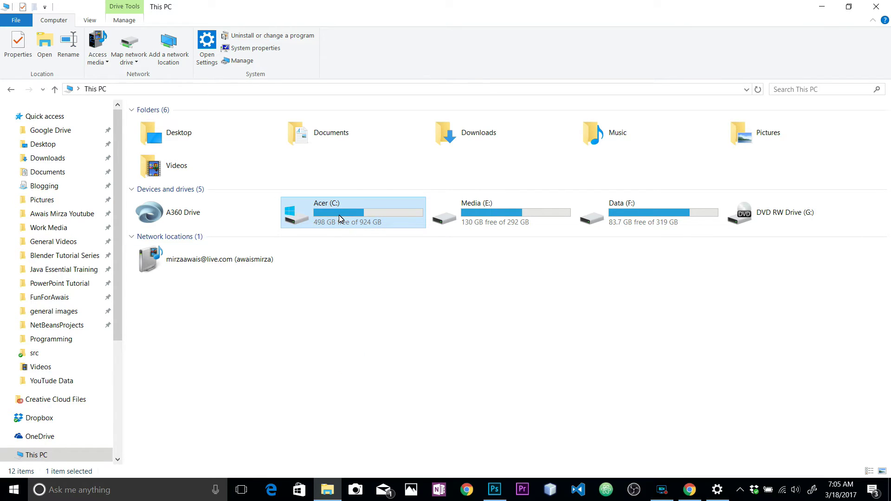
pyautogui.rightClick(340, 219)
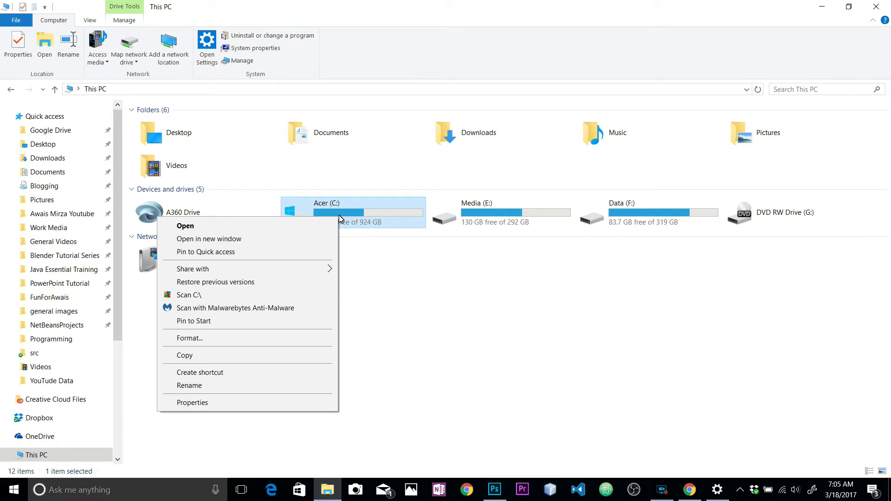
pyautogui.click(198, 403)
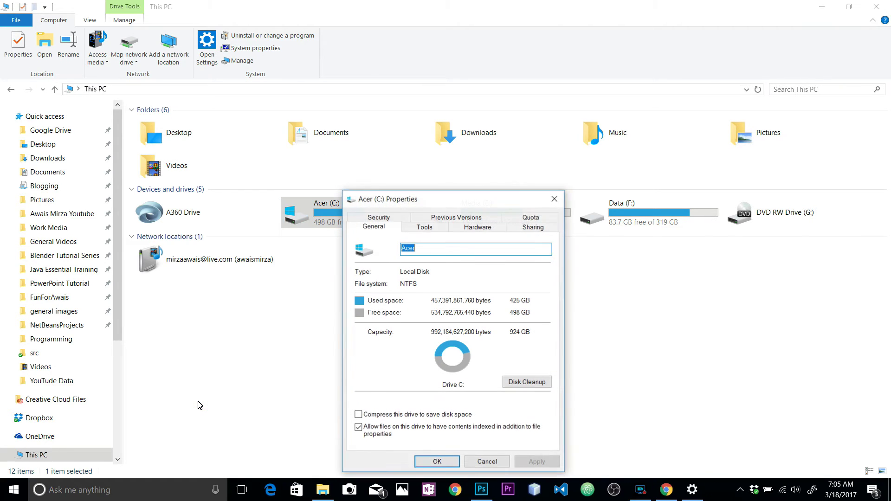
pyautogui.moveTo(443, 208); pyautogui.dragTo(529, 109)
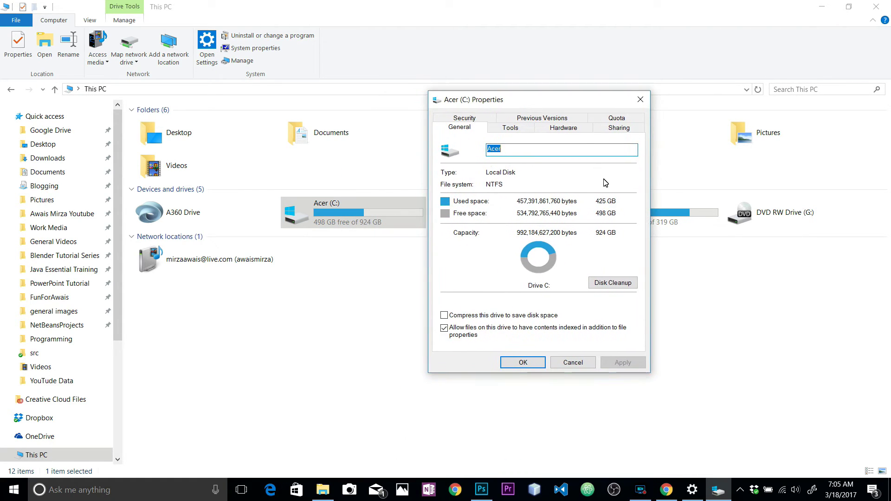
pyautogui.click(615, 289)
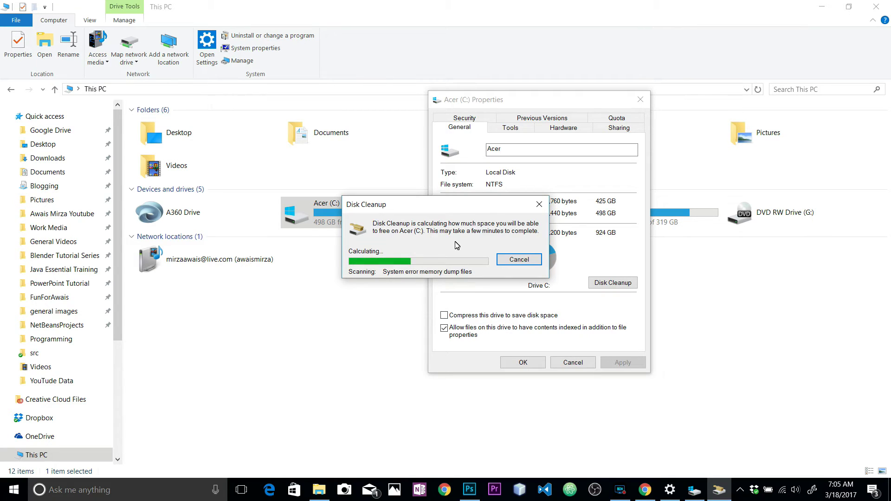
# Reposition the Disk Cleanup progress window while it calculates freeable space on C.
pyautogui.moveTo(429, 210); pyautogui.dragTo(255, 305)
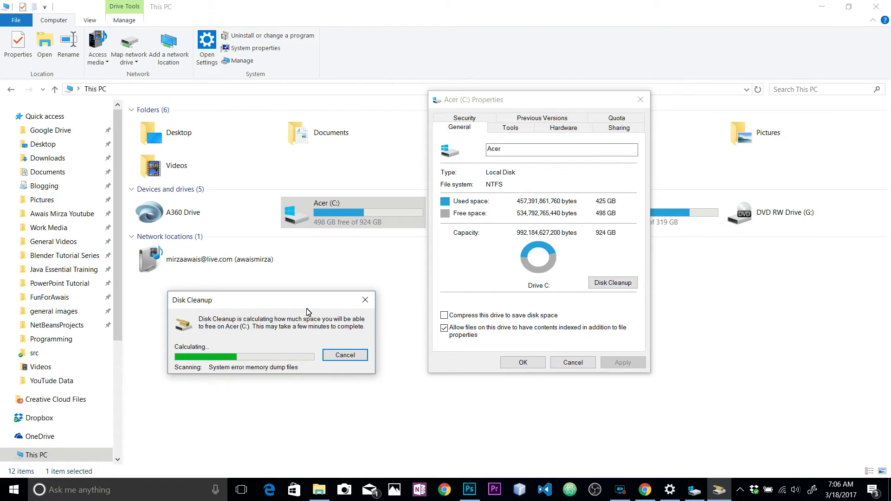
pyautogui.moveTo(304, 301); pyautogui.dragTo(327, 282)
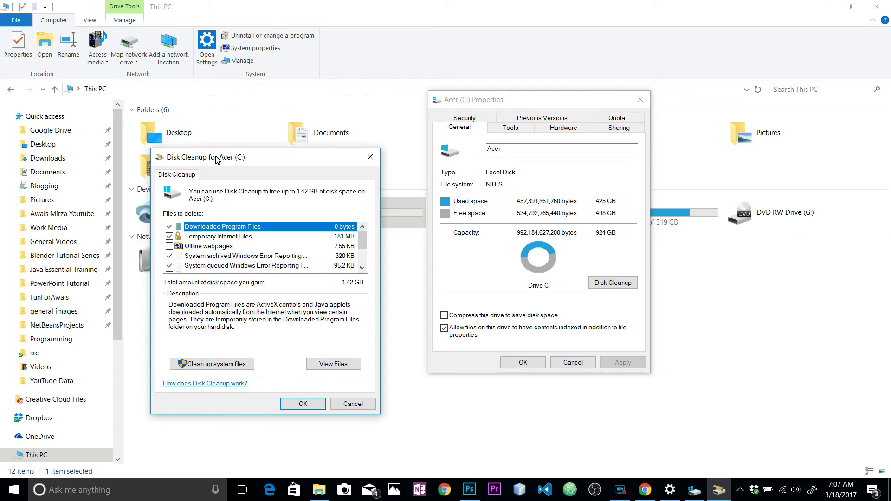
# Mark Offline webpages for deletion and rescan the drive including system files.
pyautogui.moveTo(205, 158); pyautogui.dragTo(268, 108)
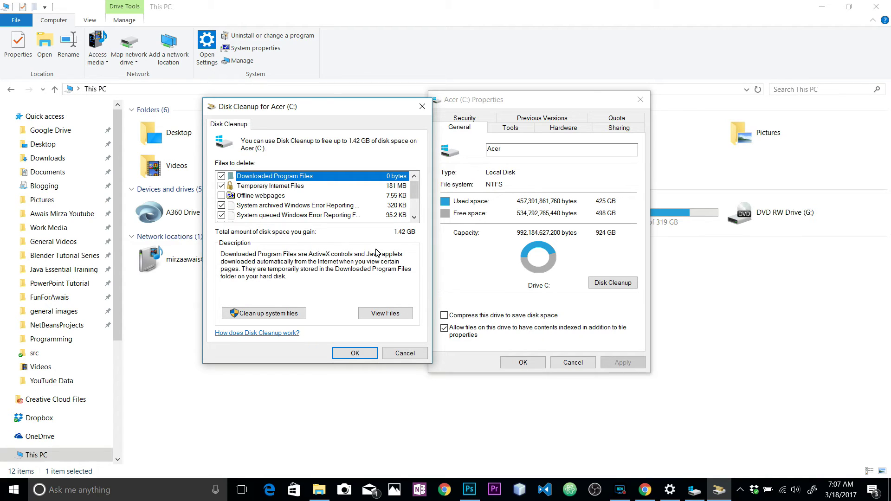
pyautogui.moveTo(415, 190); pyautogui.dragTo(417, 204)
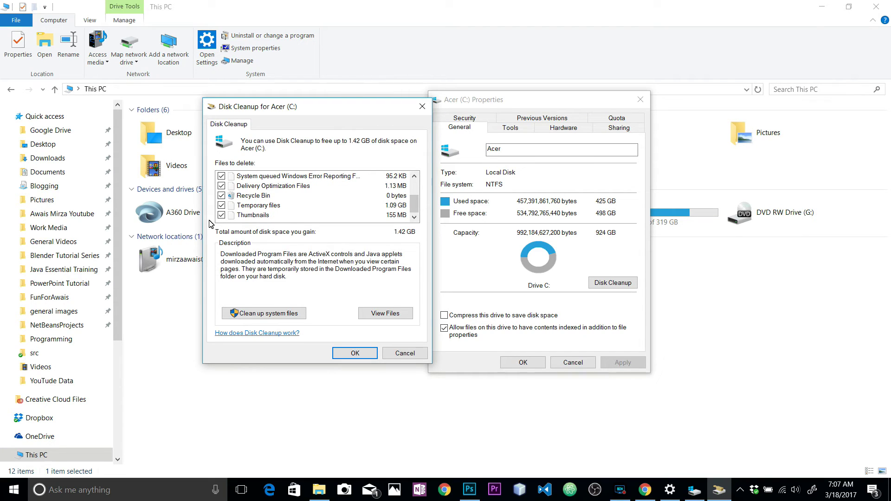
pyautogui.scroll(2, 226, 187)
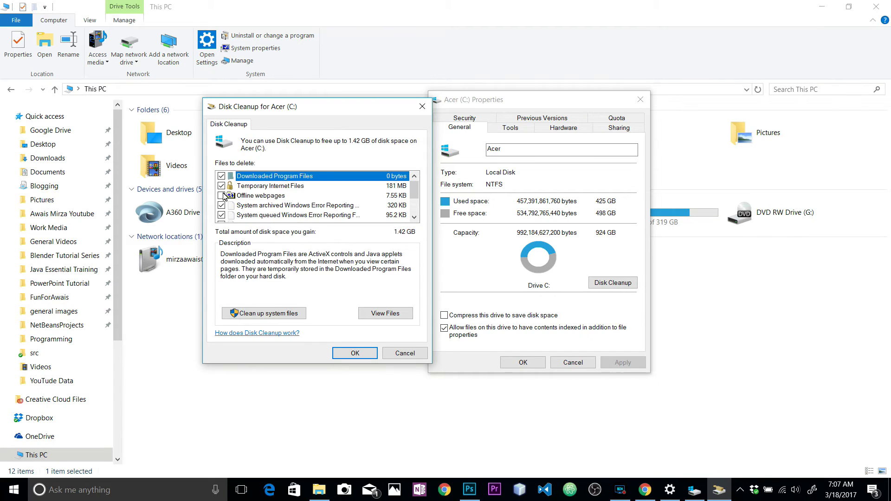
pyautogui.click(221, 196)
pyautogui.click(287, 315)
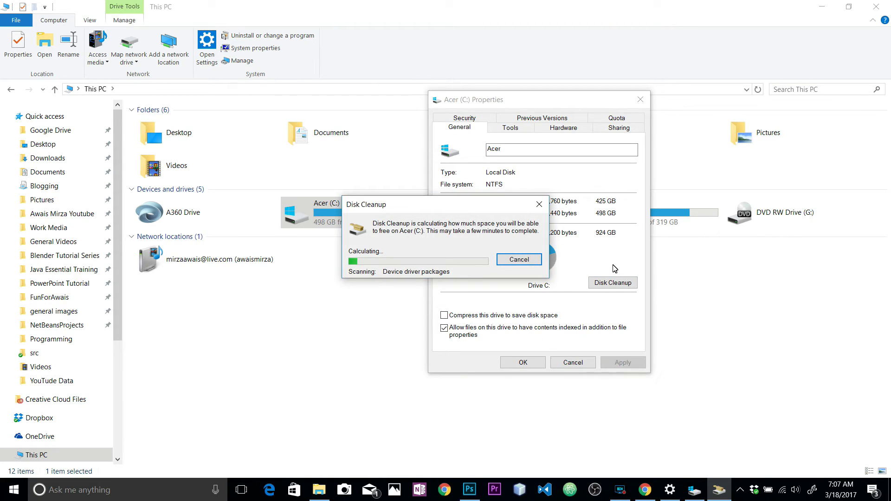
# Review the 1.45 GB Files to delete list after the system-file scan, then show More Options.
pyautogui.moveTo(464, 207); pyautogui.dragTo(321, 261)
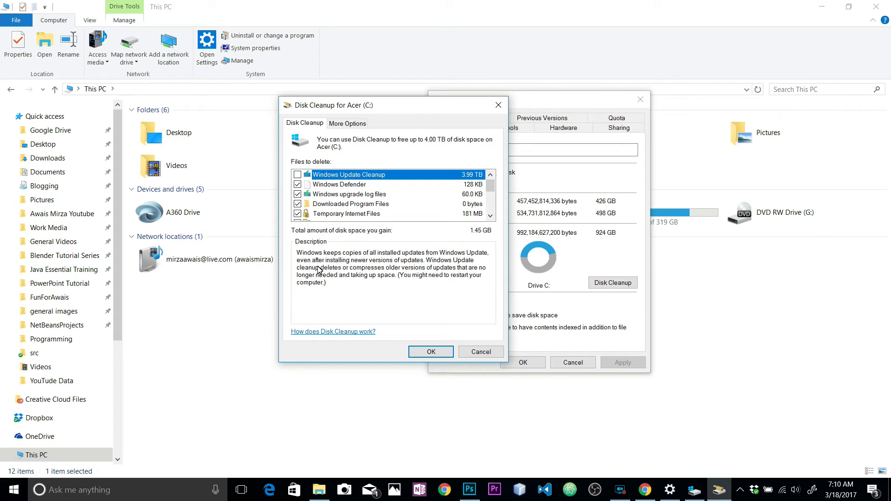
pyautogui.press('space')
pyautogui.press('space')
pyautogui.scroll(-1, 319, 269)
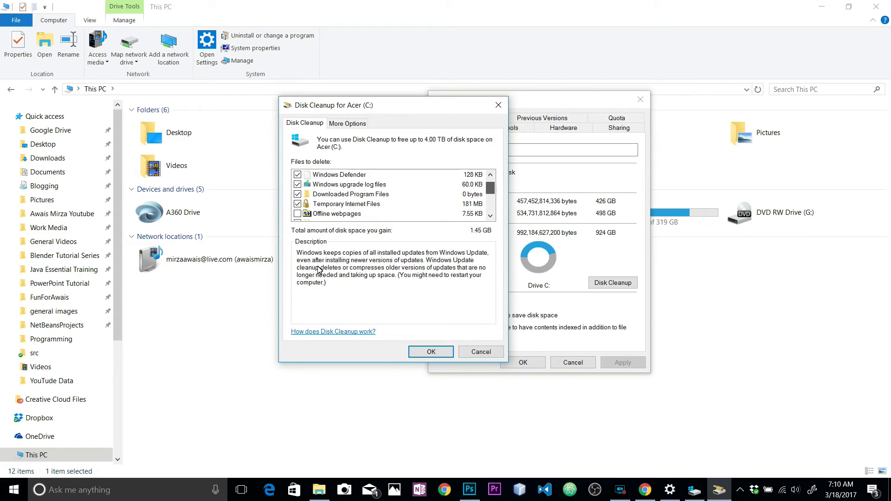
pyautogui.scroll(1, 319, 269)
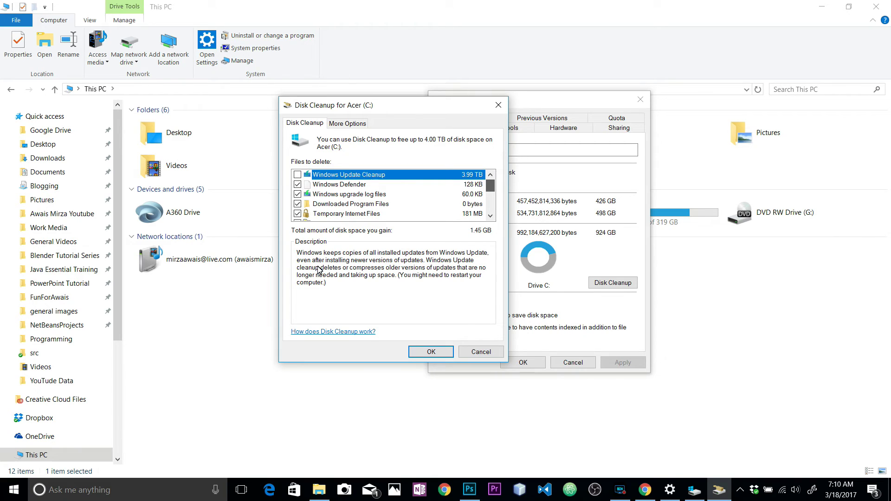
pyautogui.scroll(-3, 319, 269)
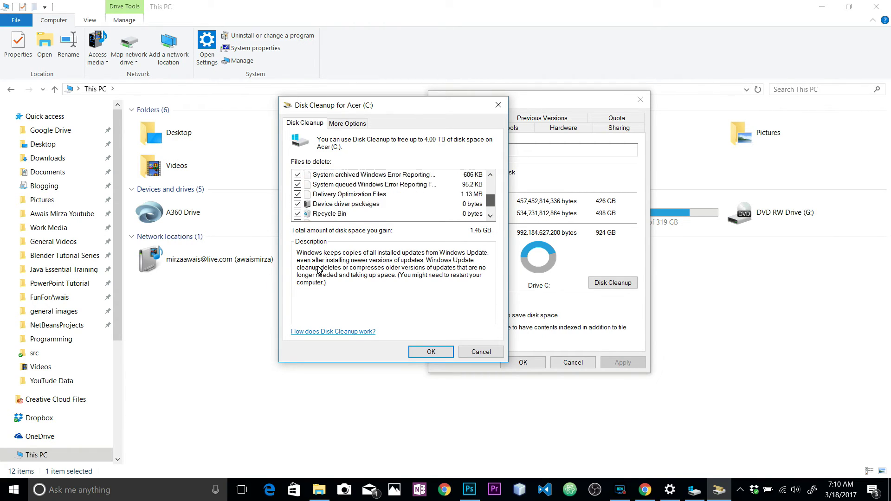
pyautogui.hotkey('ctrl', 'Tab')
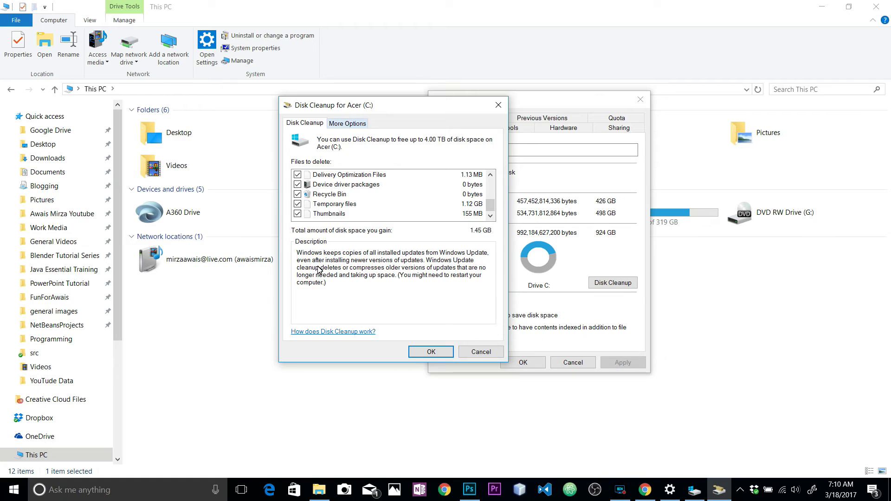
pyautogui.moveTo(376, 108); pyautogui.dragTo(253, 121)
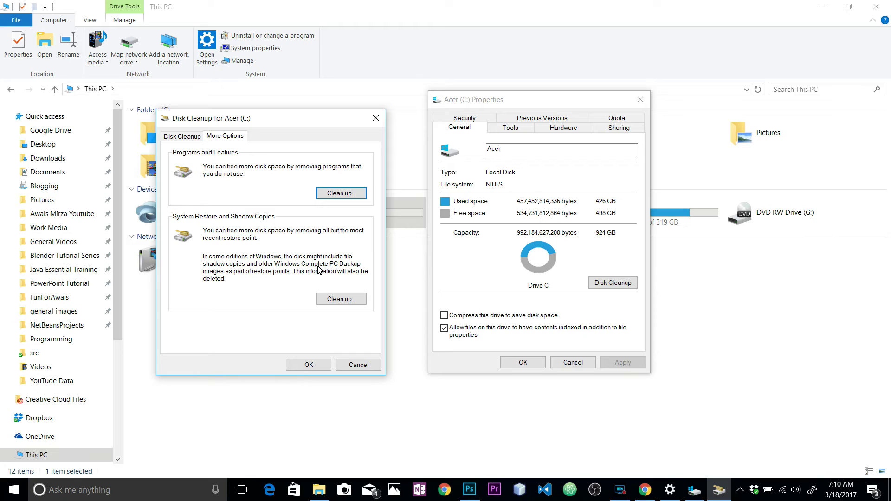
# Confirm removing all but the most recent restore point, then return to the files list.
pyautogui.press('Tab')
pyautogui.press('Return')
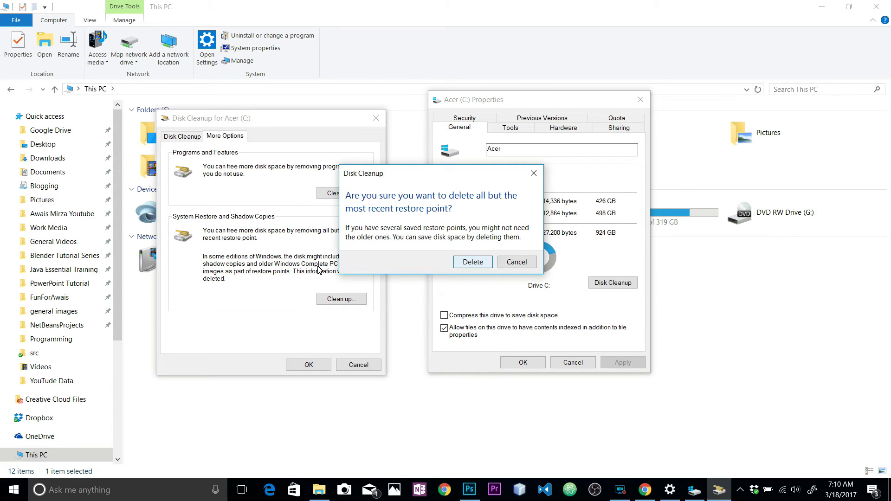
pyautogui.press('Return')
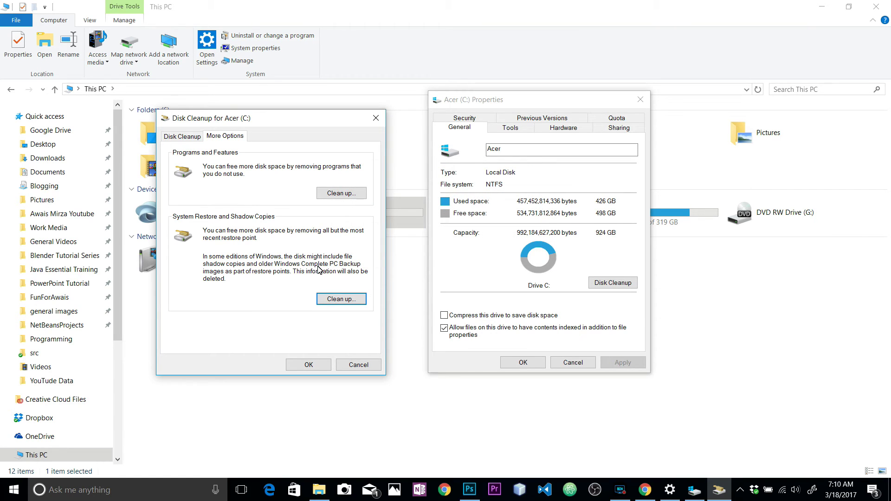
pyautogui.hotkey('ctrl', 'shift', 'Tab')
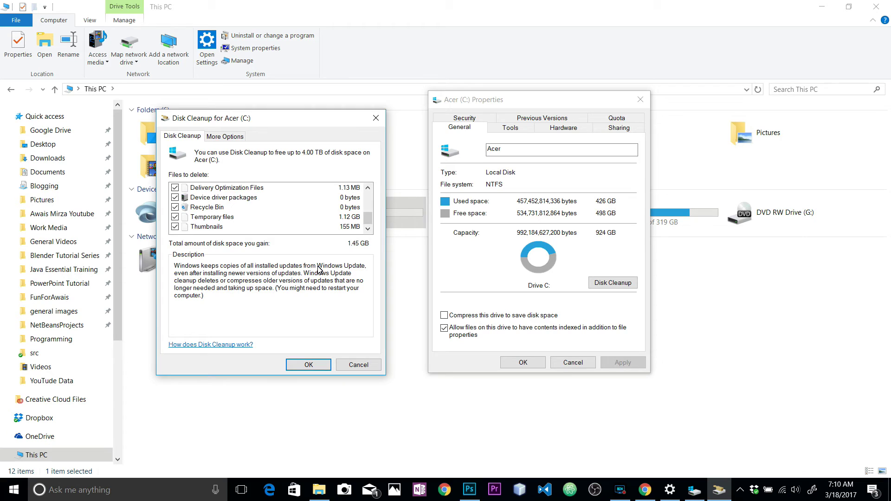
# Confirm permanent deletion of the checked files on C and move the progress window aside.
pyautogui.press('Return')
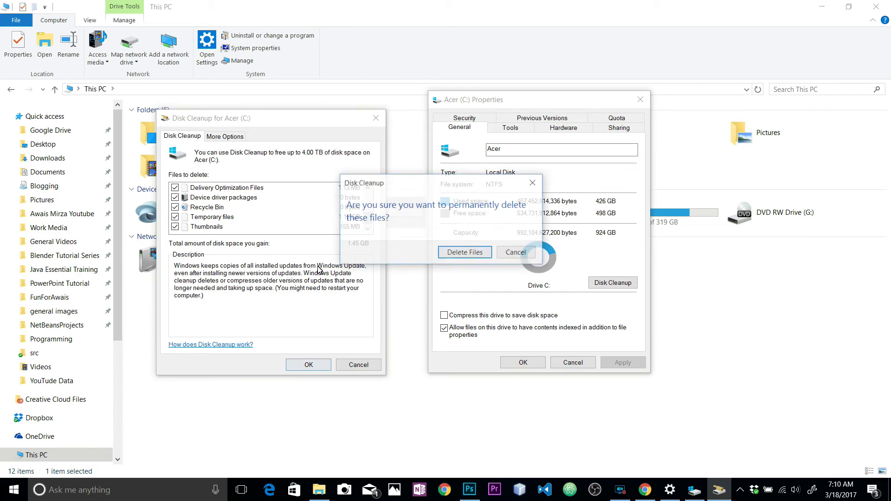
pyautogui.press('Return')
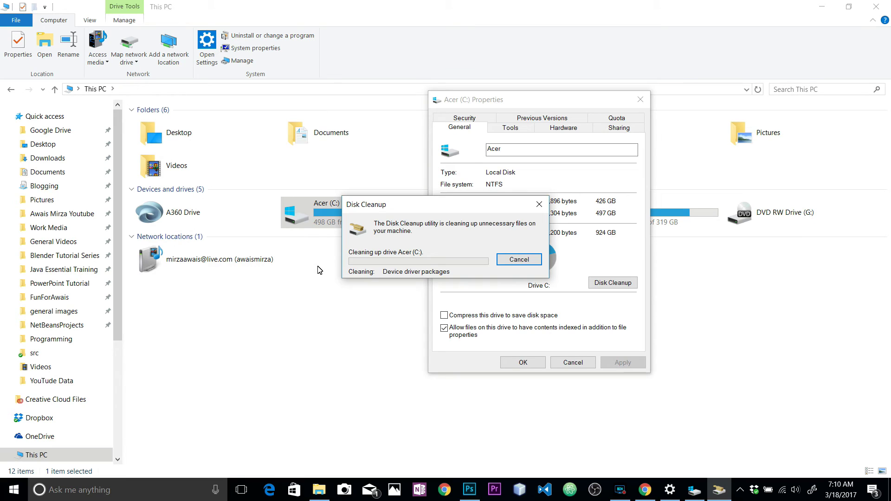
pyautogui.moveTo(437, 204); pyautogui.dragTo(535, 234)
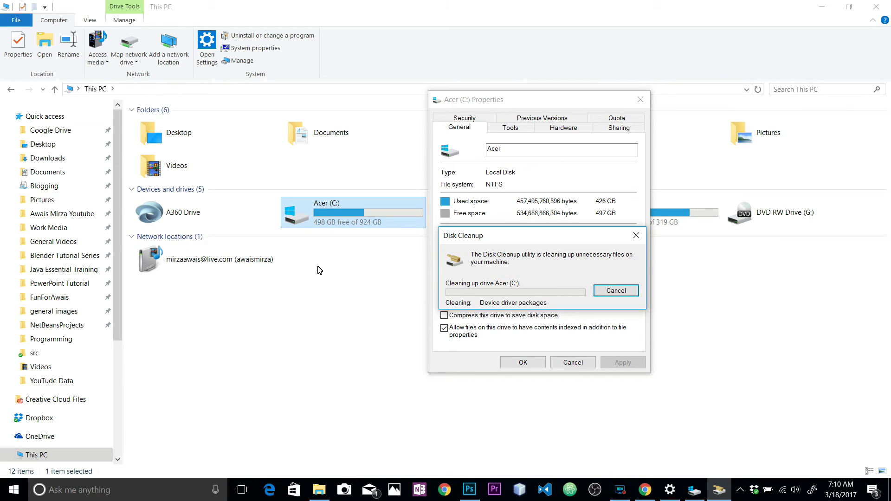
pyautogui.moveTo(532, 240); pyautogui.dragTo(259, 282)
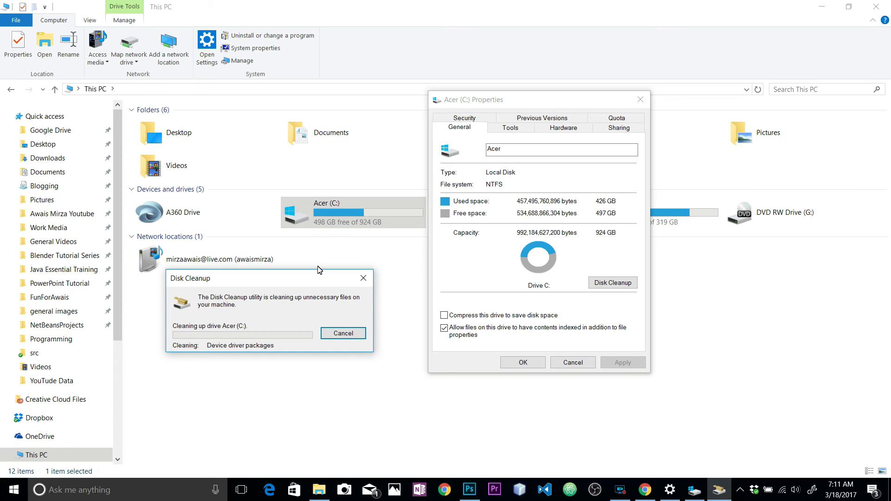
pyautogui.moveTo(260, 283); pyautogui.dragTo(258, 281)
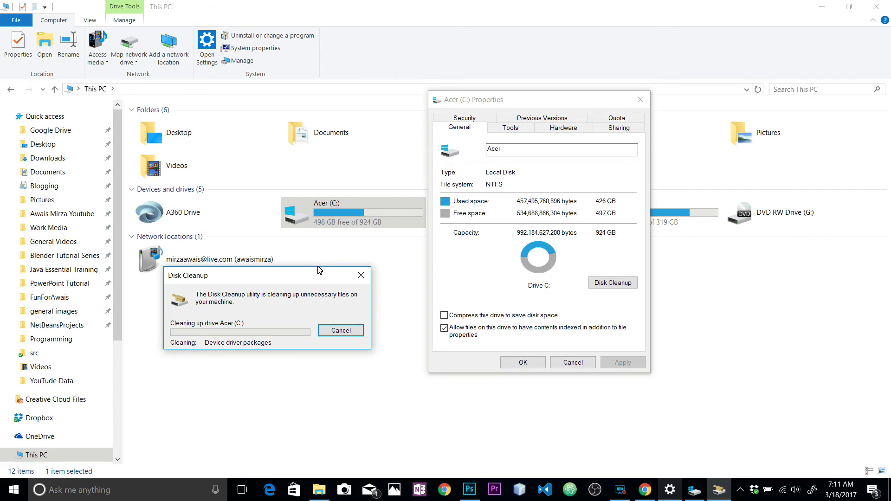
# Open the restore settings for drive C from System & reserved's system restore management.
pyautogui.scroll(5, 84, 186)
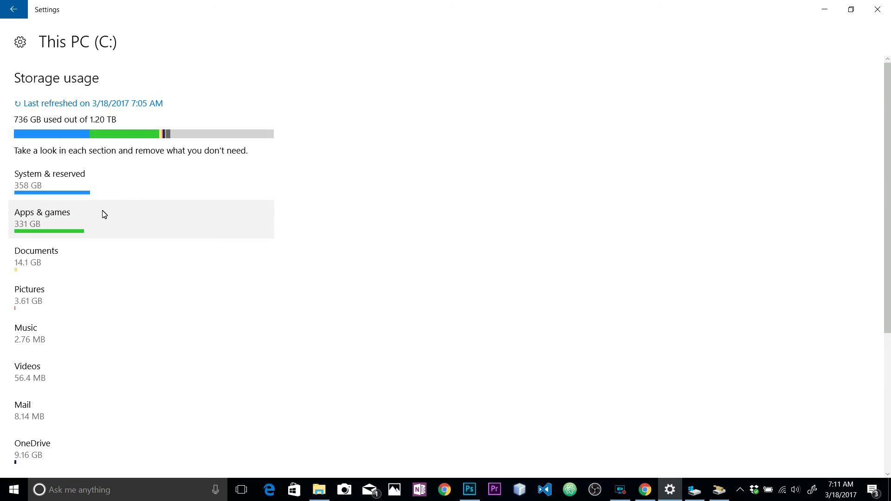
pyautogui.click(71, 185)
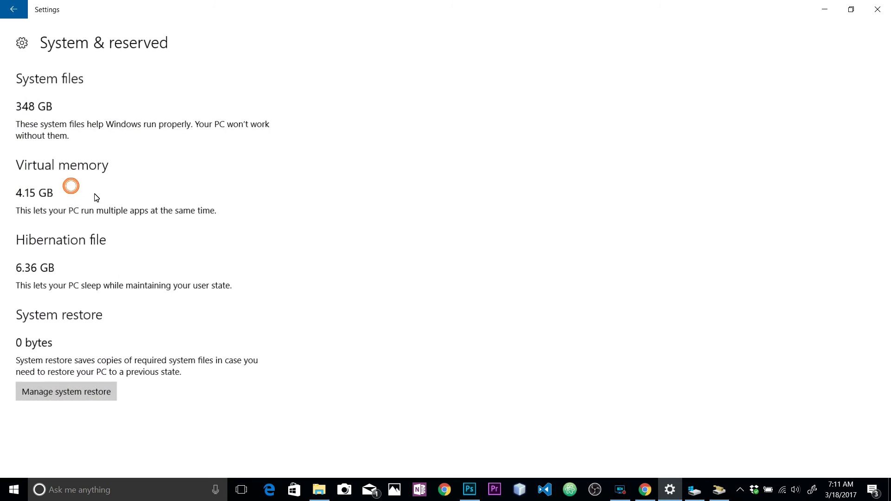
pyautogui.click(82, 392)
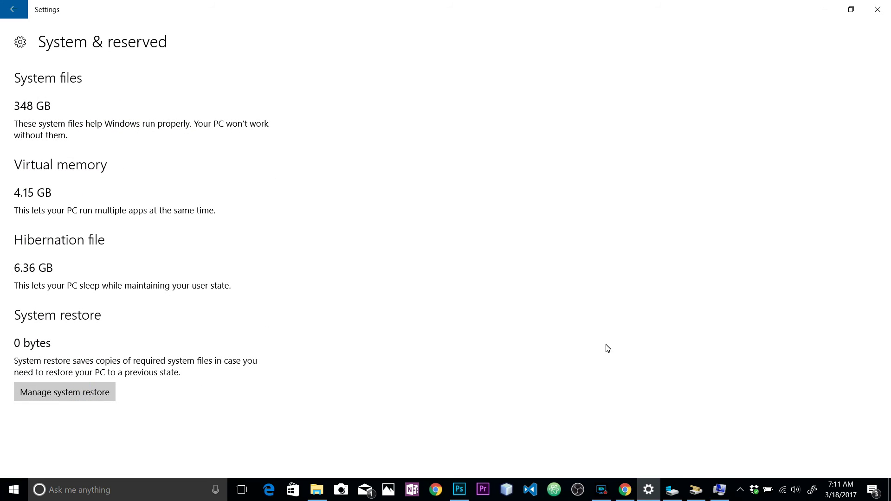
pyautogui.click(718, 487)
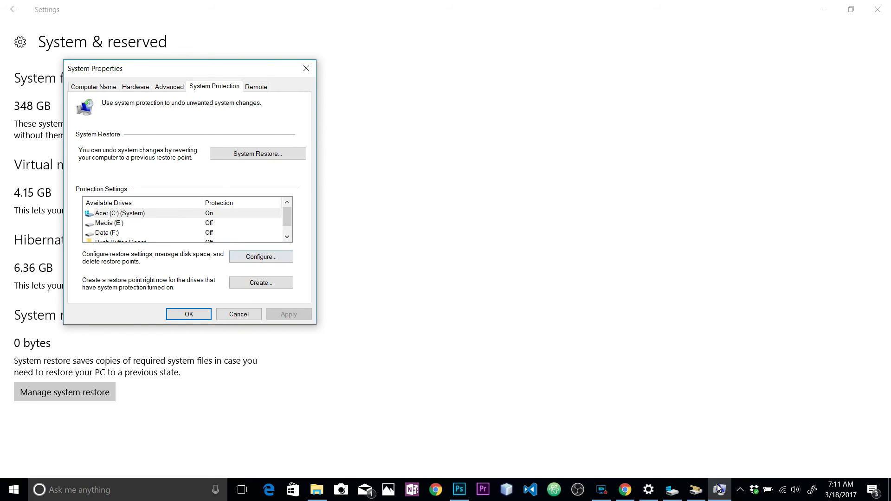
pyautogui.hotkey('alt', 'o')
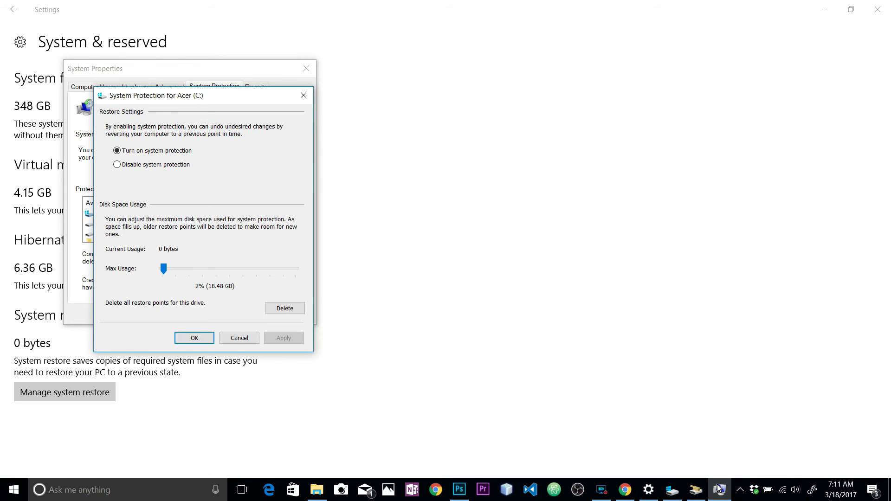
# Raise drive C's Max Usage to 3% (27.72 GB), apply it, and close System Properties.
pyautogui.hotkey('alt', 'space')
pyautogui.press('m')
pyautogui.press('Right')
pyautogui.press('Right')
pyautogui.press('Right')
pyautogui.press('Right')
pyautogui.press('Right')
pyautogui.press('Right')
pyautogui.press('Right')
pyautogui.press('Right')
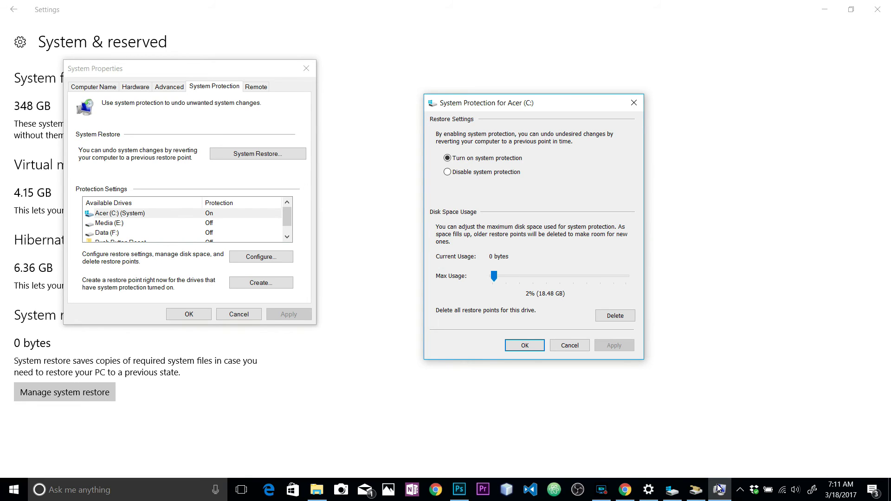
pyautogui.press('Right')
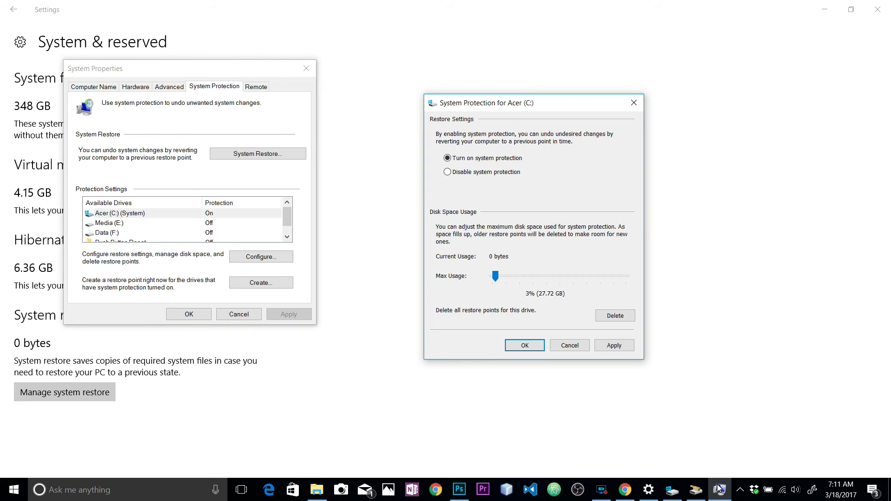
pyautogui.press('Tab')
pyautogui.press('Tab')
pyautogui.press('Return')
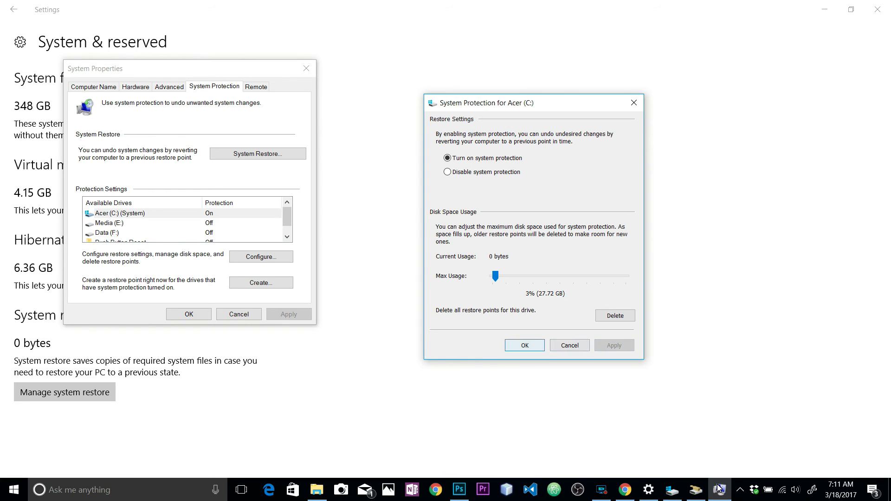
pyautogui.press('Return')
pyautogui.press('Escape')
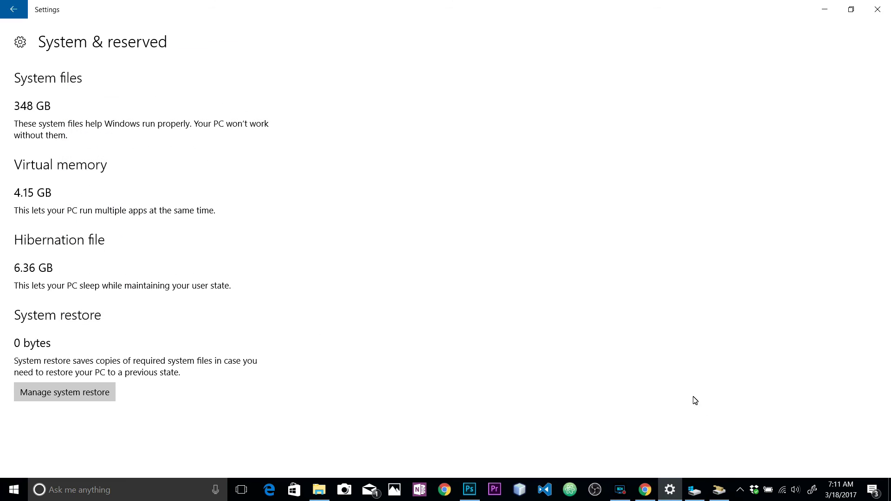
# Center the Disk Cleanup progress window and wait for drive C's cleanup to finish.
pyautogui.click(718, 495)
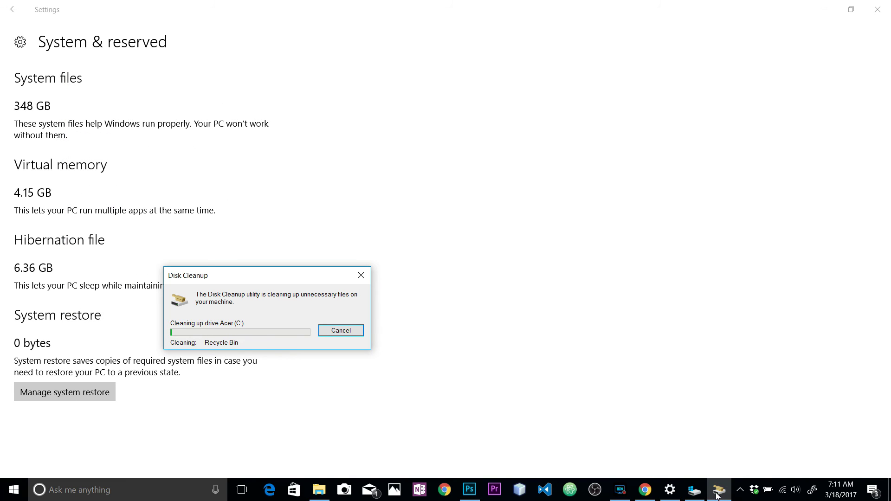
pyautogui.moveTo(260, 278); pyautogui.dragTo(466, 201)
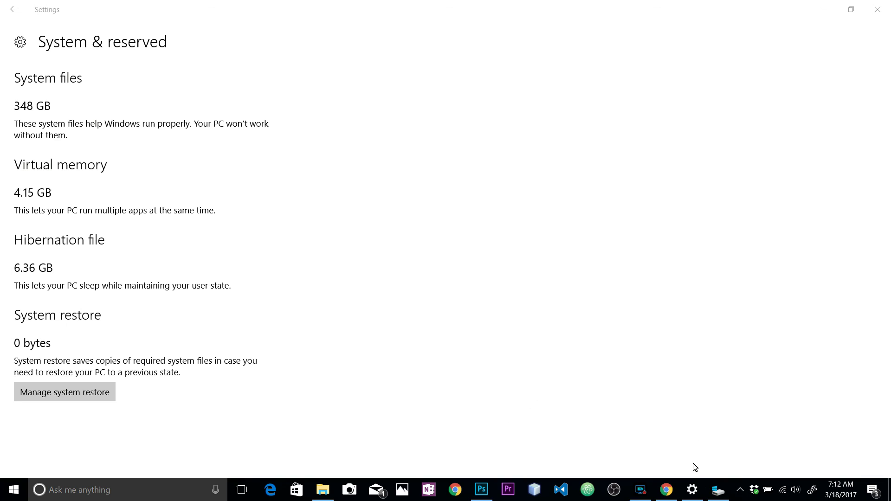
pyautogui.click(324, 491)
# Close the Acer (C:) Properties dialog in This PC.
pyautogui.click(344, 295)
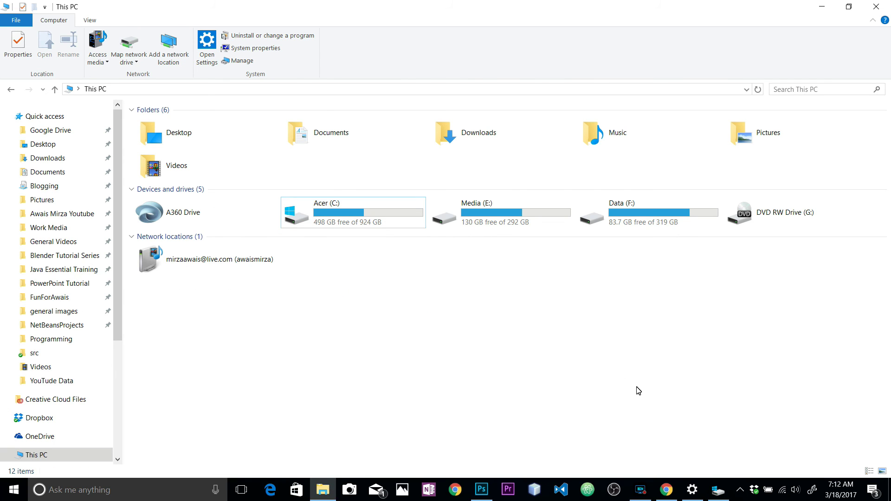
pyautogui.click(717, 493)
pyautogui.click(529, 363)
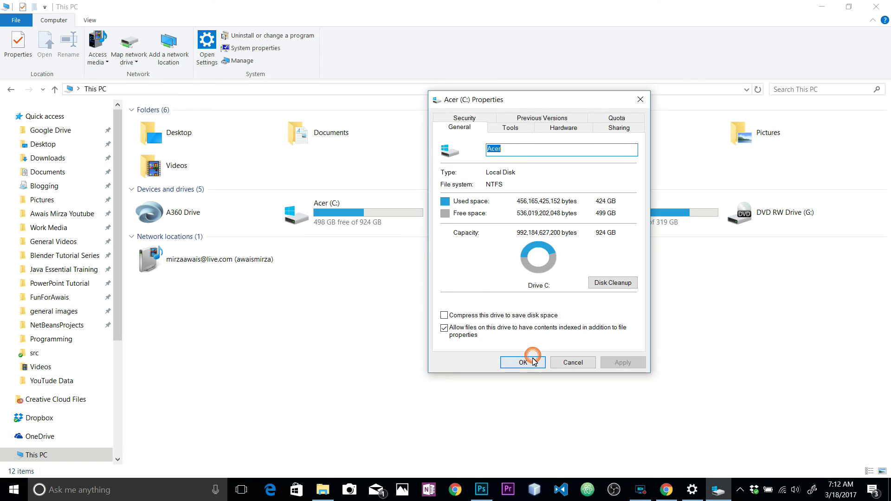
pyautogui.rightClick(390, 266)
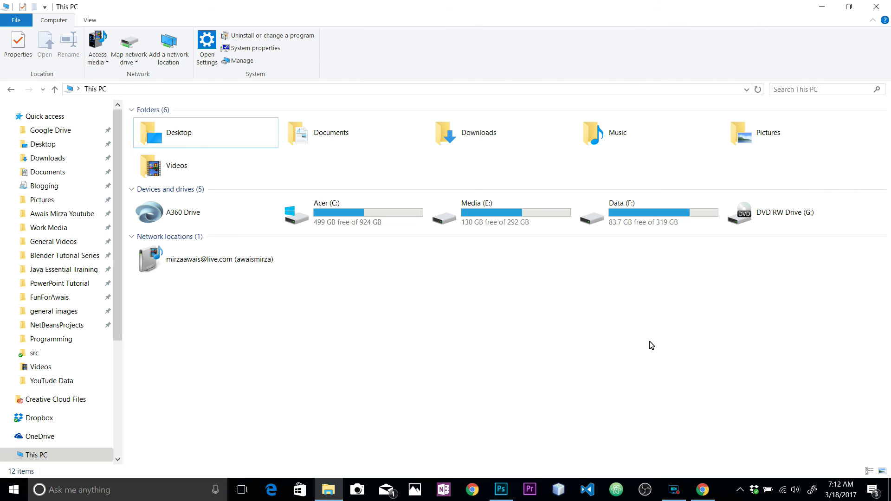
# Select the drives in This PC to review Acer (C:) at 499 GB free of 924 GB.
pyautogui.moveTo(665, 340); pyautogui.dragTo(322, 162)
pyautogui.click(334, 319)
pyautogui.moveTo(313, 323); pyautogui.dragTo(689, 167)
pyautogui.click(693, 157)
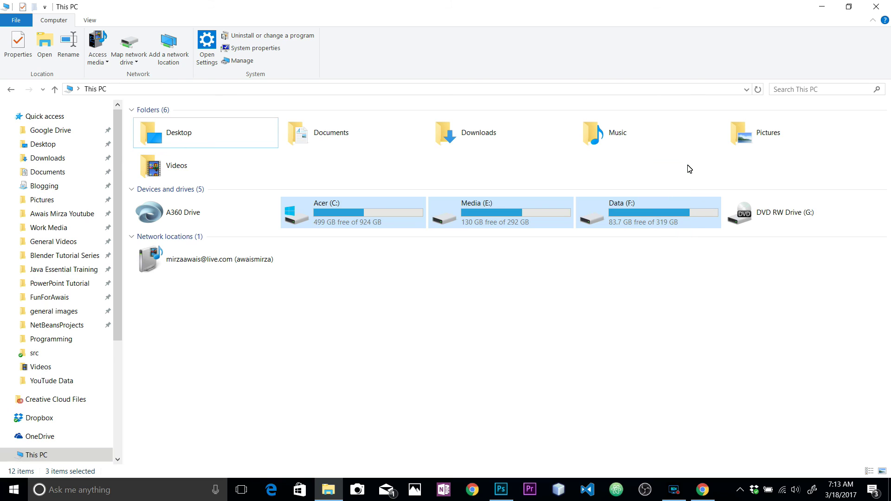
pyautogui.click(620, 273)
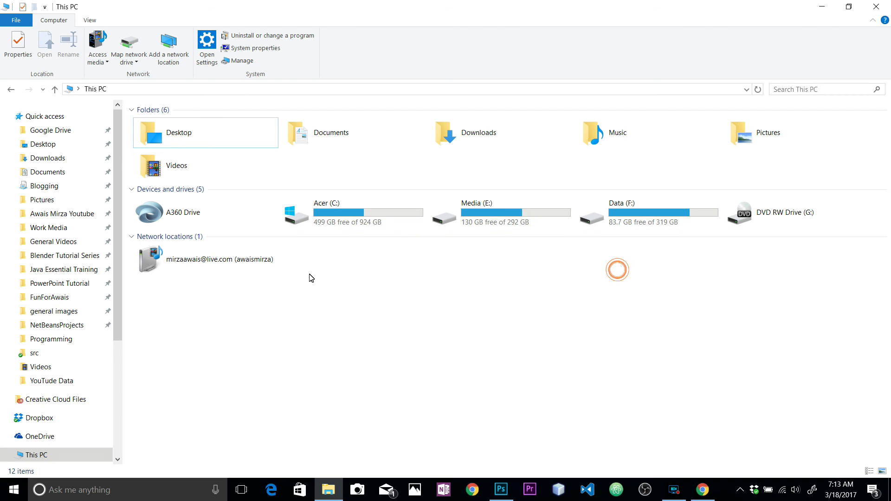
pyautogui.click(327, 163)
pyautogui.moveTo(318, 159); pyautogui.dragTo(635, 305)
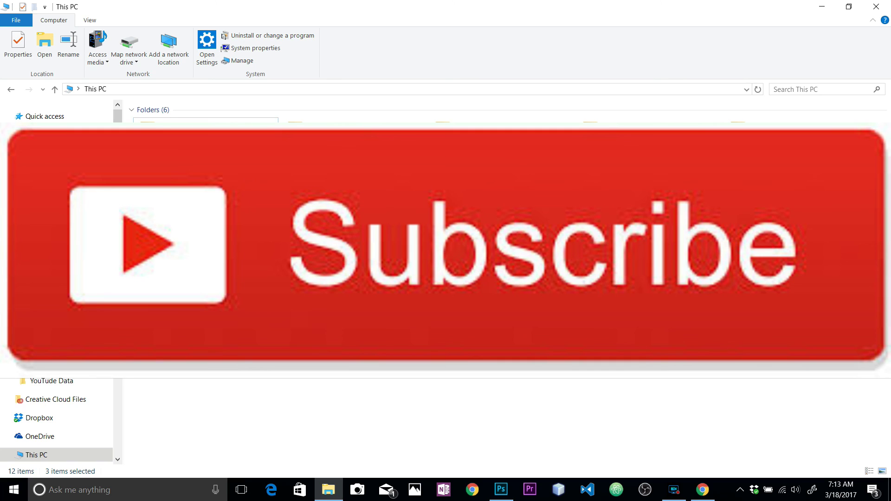
pyautogui.press('Escape')
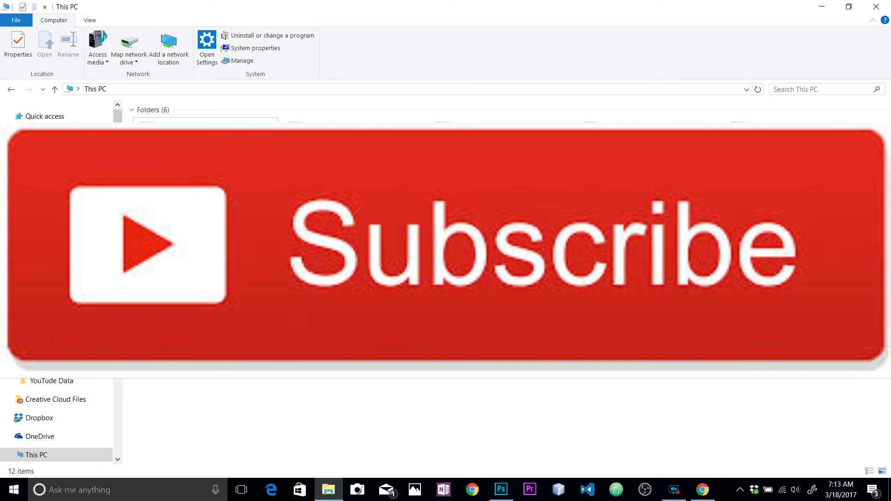